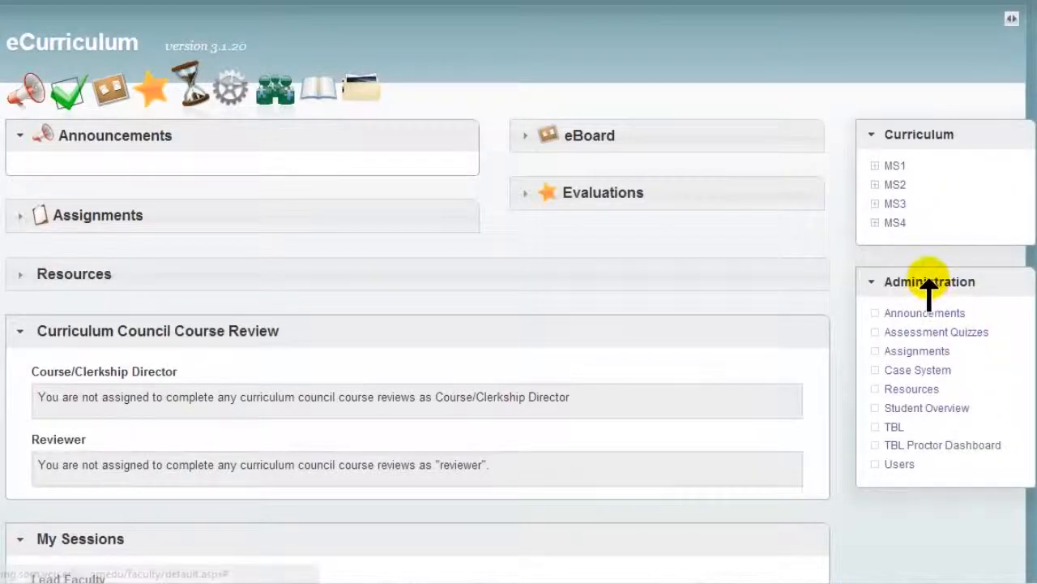
# Step: Create a new TBL quiz titled "Colors and Time Zones" with the subtitle "Endocrine"
pyautogui.click(893, 427)
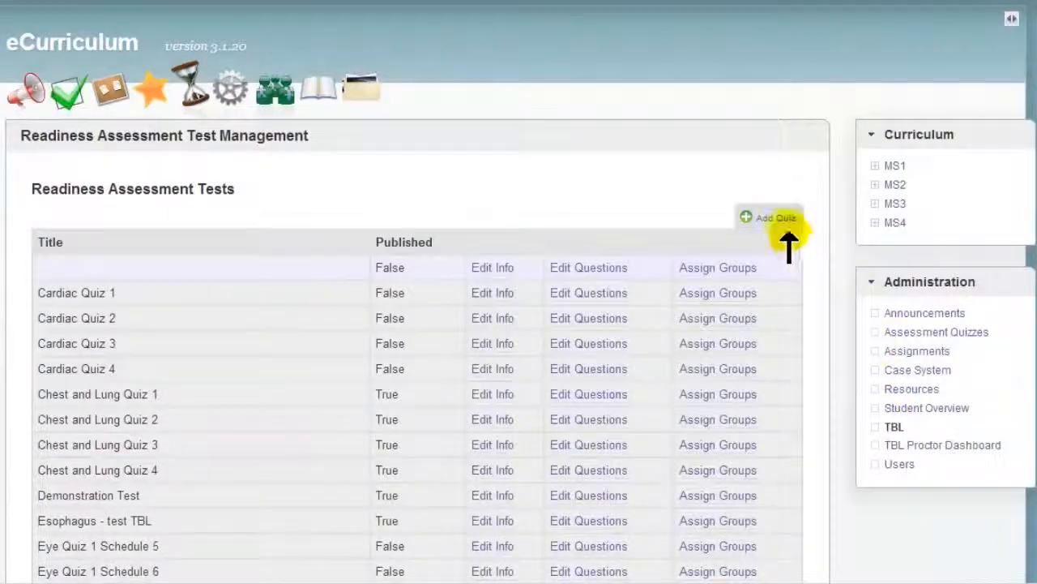
pyautogui.click(777, 218)
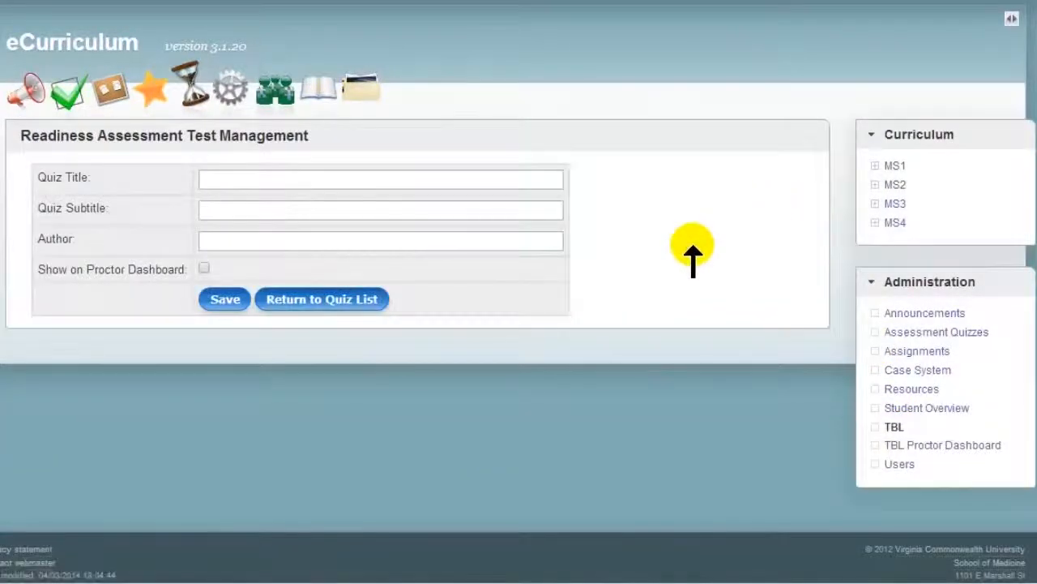
pyautogui.click(250, 181)
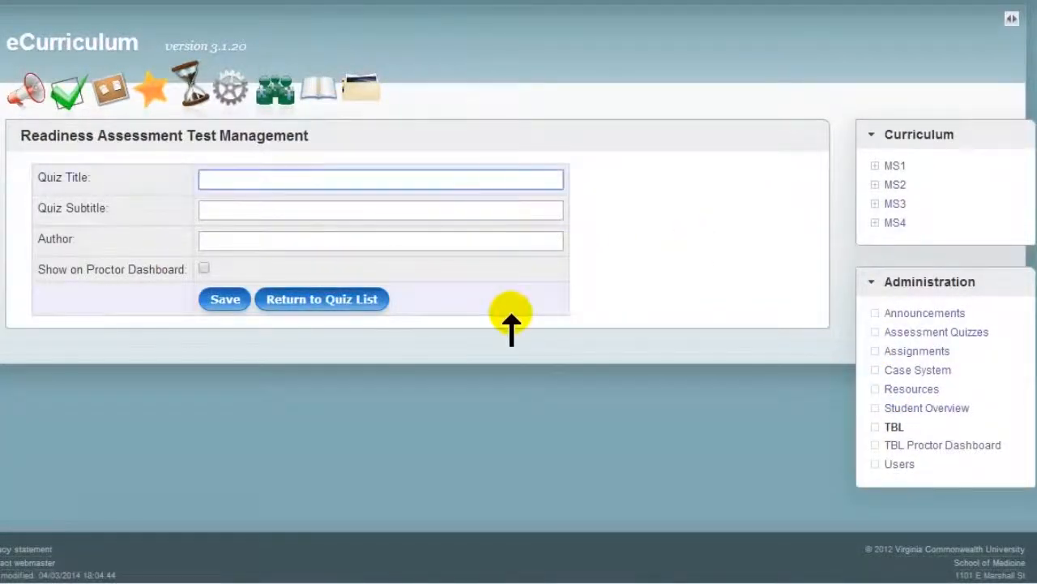
pyautogui.write('Co')
pyautogui.press('Down')
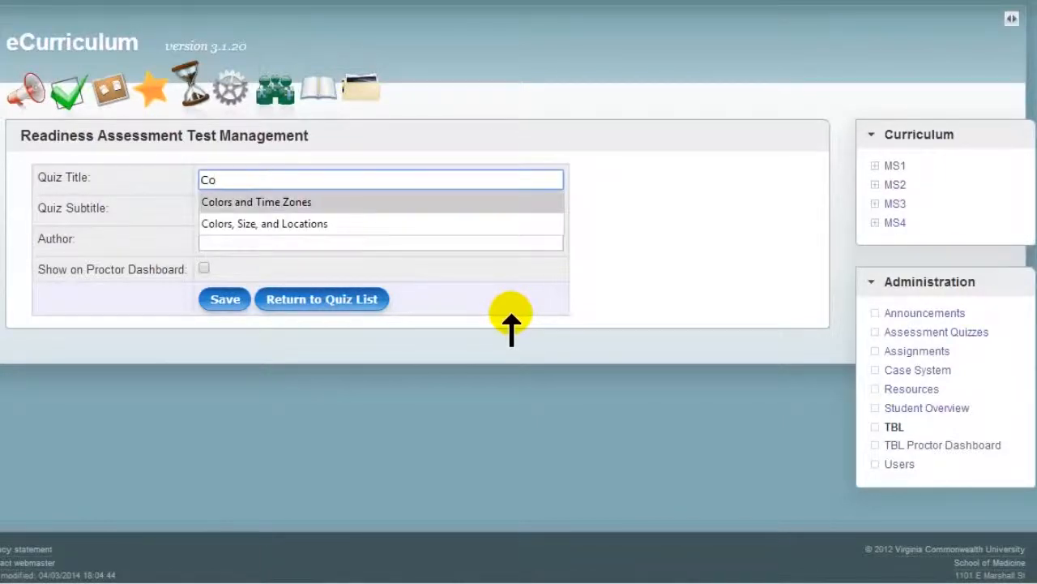
pyautogui.press('Tab')
pyautogui.write('En')
pyautogui.press('Down')
pyautogui.press('Return')
# Step: Enter the author's full name, save the quiz information and return to the quiz list
pyautogui.press('Tab')
pyautogui.write('Jean')
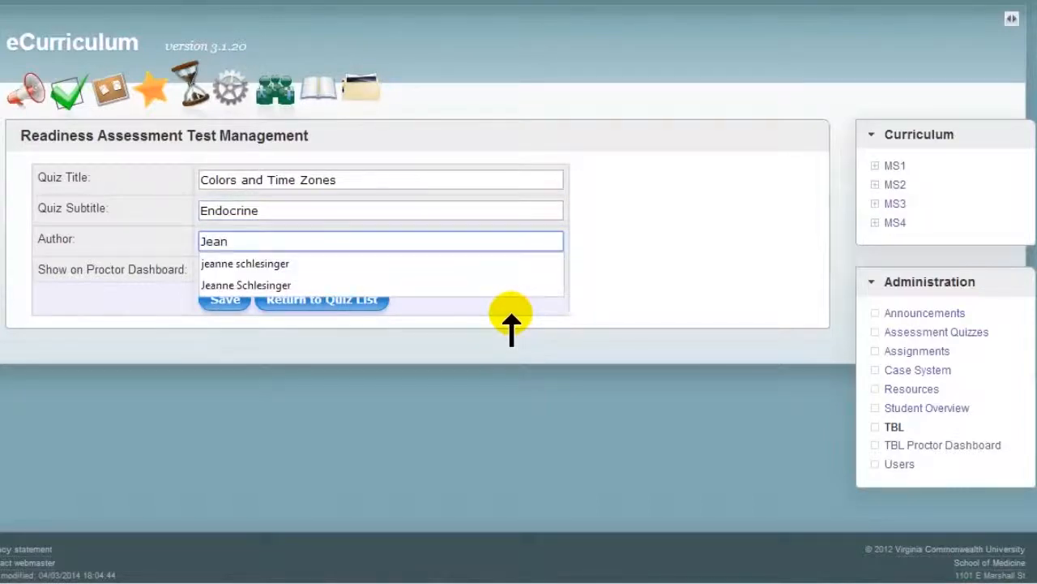
pyautogui.press('Down')
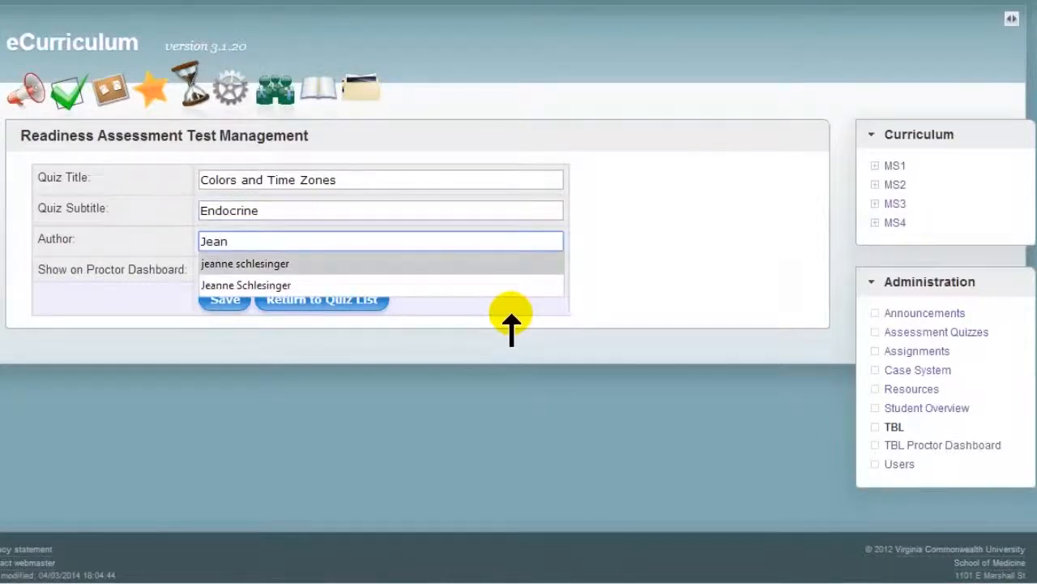
pyautogui.press('Return')
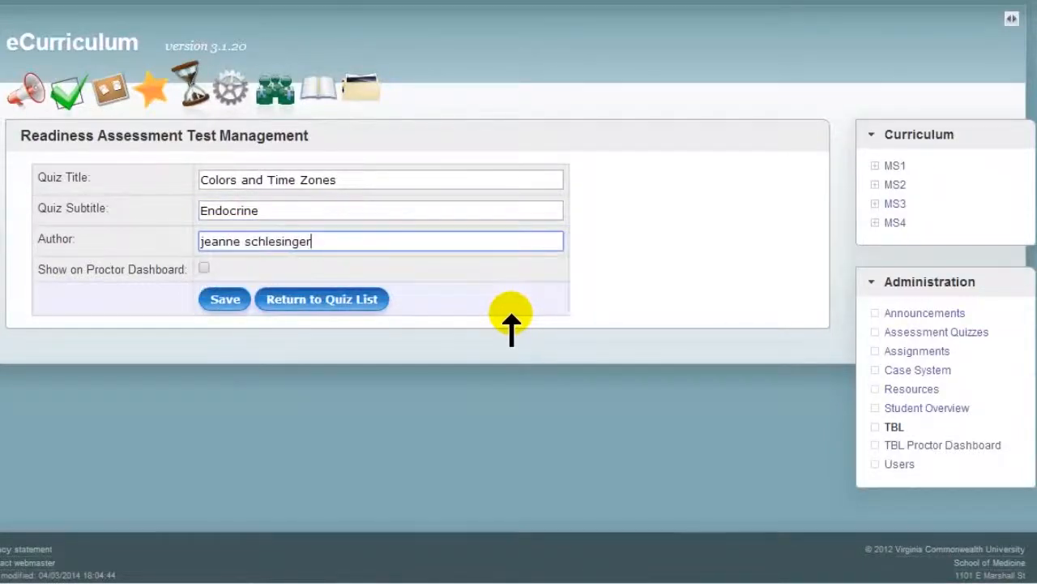
pyautogui.click(233, 303)
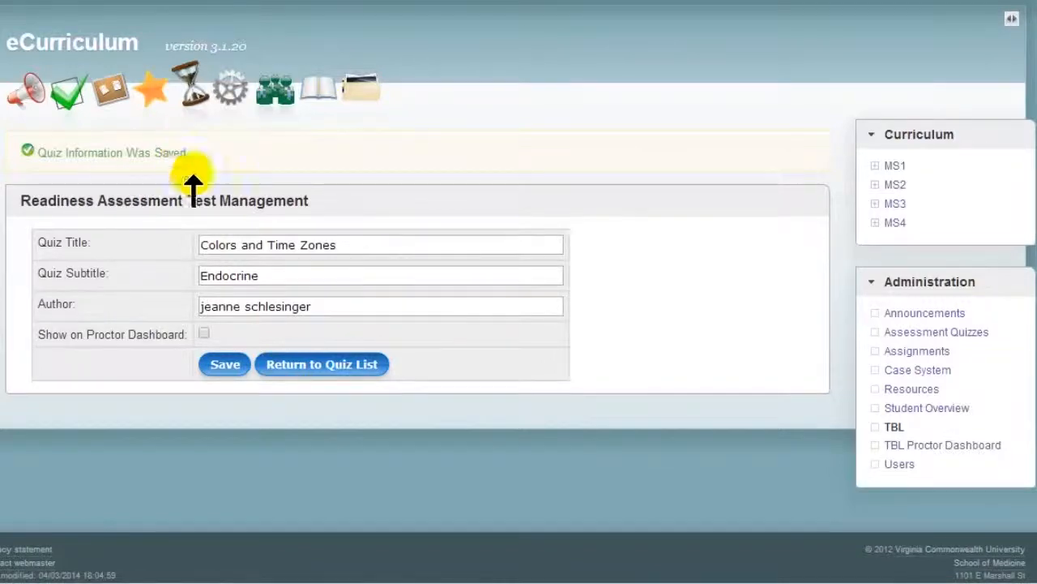
pyautogui.click(307, 367)
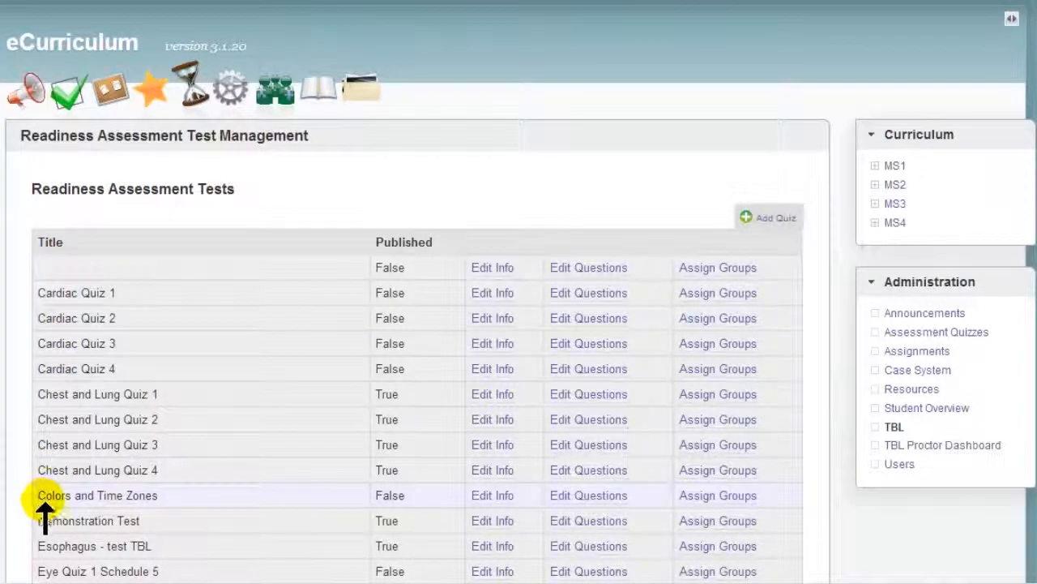
# Step: Add and save the TBL question "Which of the following colors is closest to pure red?" in the Colors and Time Zones quiz
pyautogui.click(601, 498)
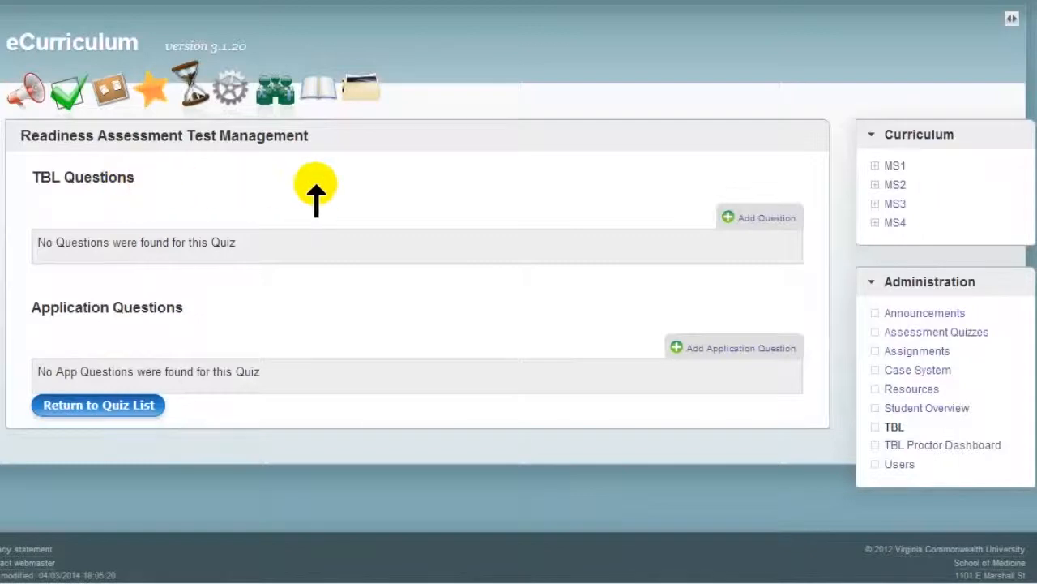
pyautogui.click(763, 219)
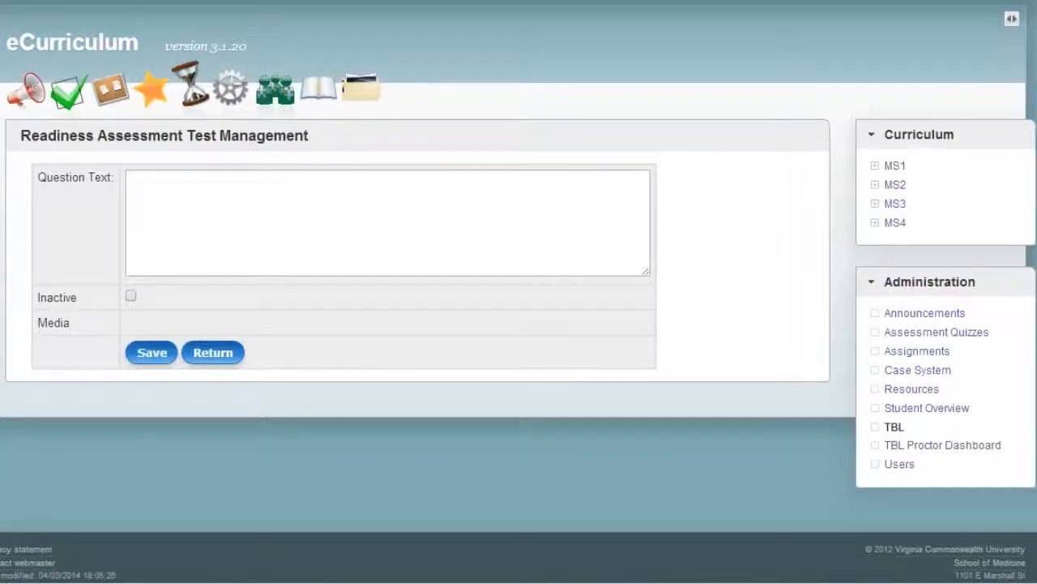
pyautogui.click(154, 252)
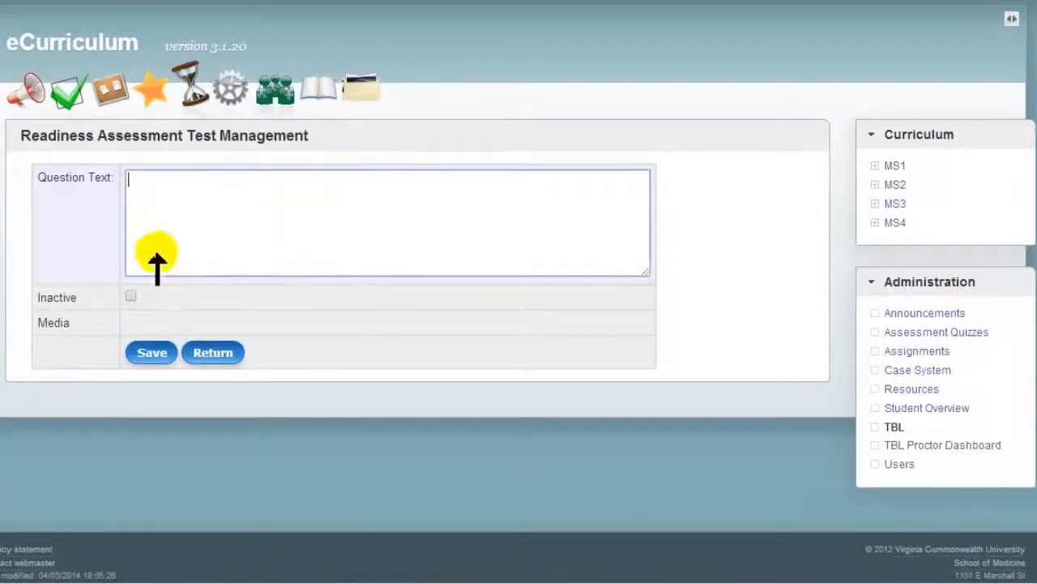
pyautogui.write('Which of the following colors is closest to pure red?')
pyautogui.click(135, 351)
# Step: Add the response "Cyan" to the question as an incorrect answer worth 0 points and save it
pyautogui.click(770, 494)
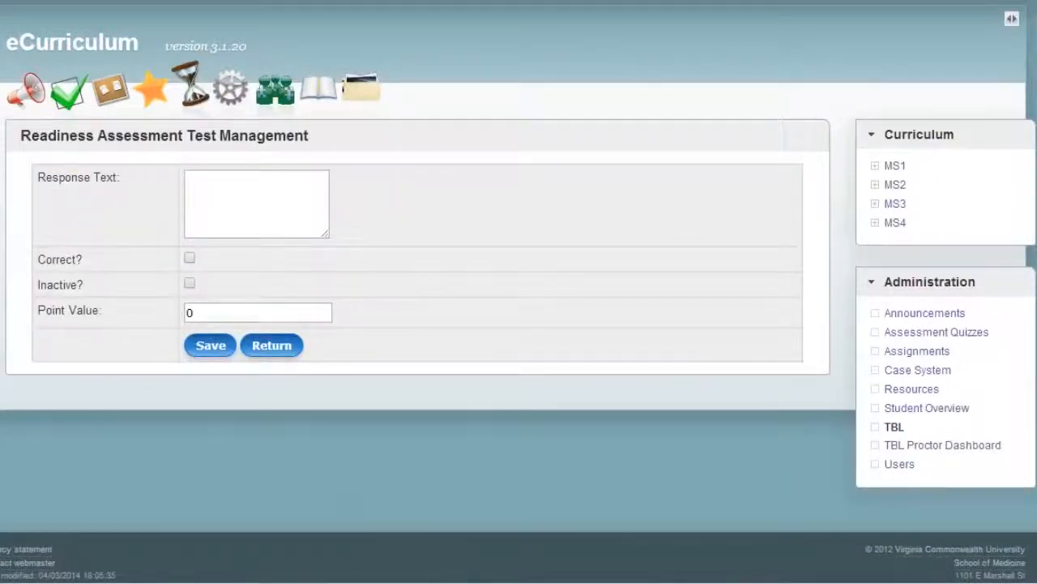
pyautogui.click(228, 198)
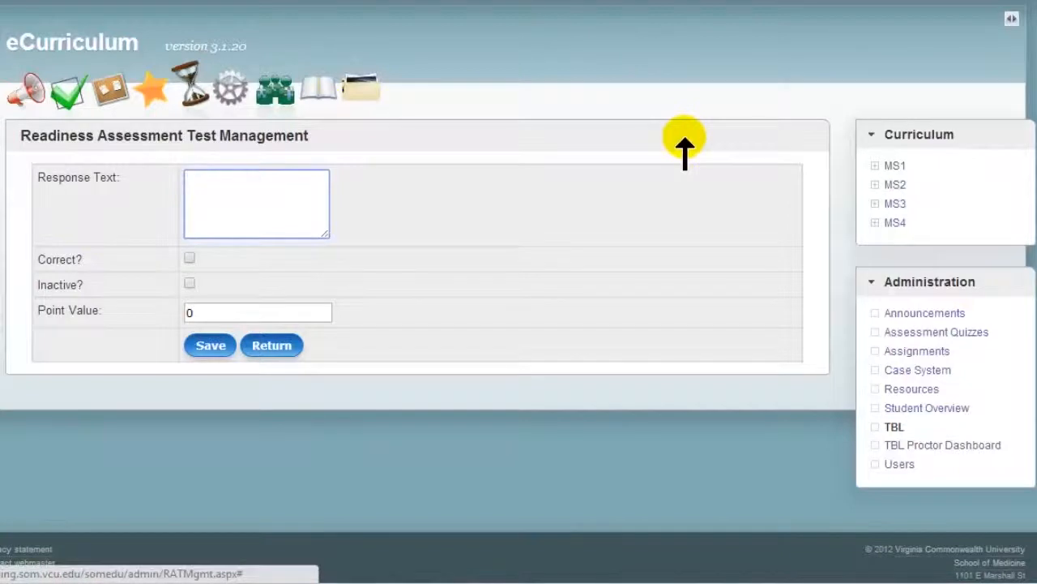
pyautogui.write('Cyan')
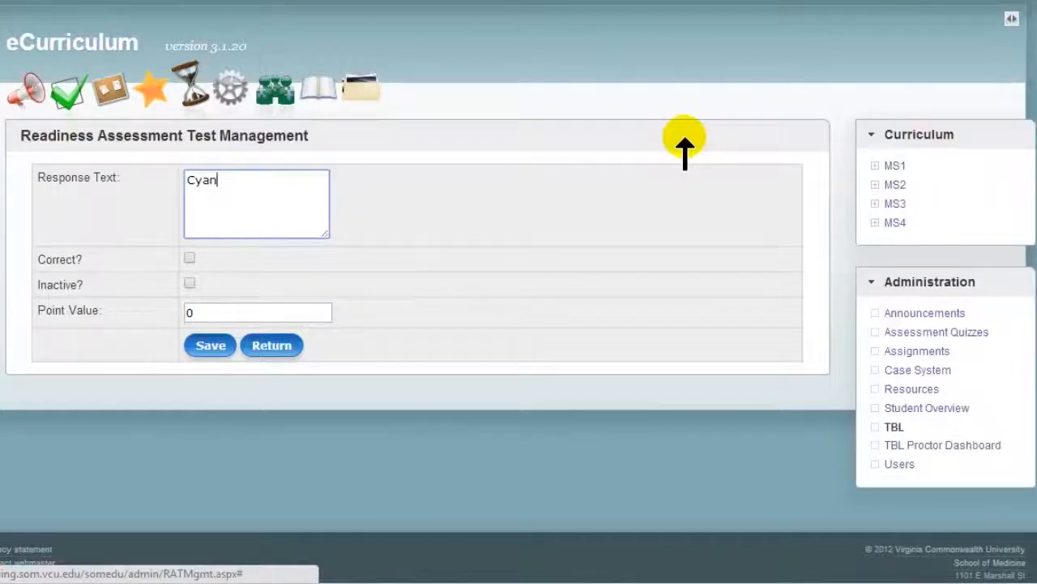
pyautogui.click(226, 317)
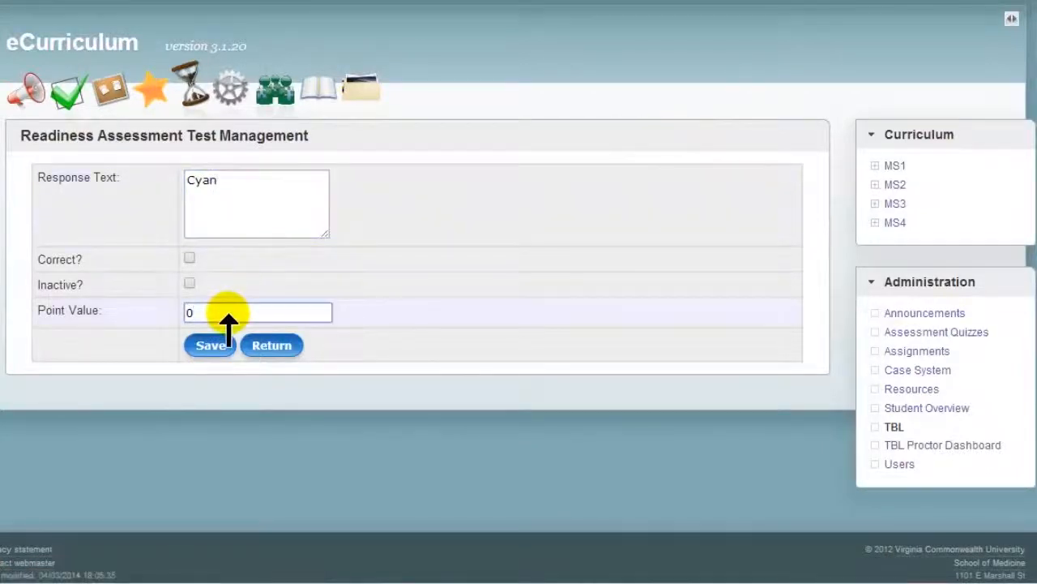
pyautogui.click(206, 346)
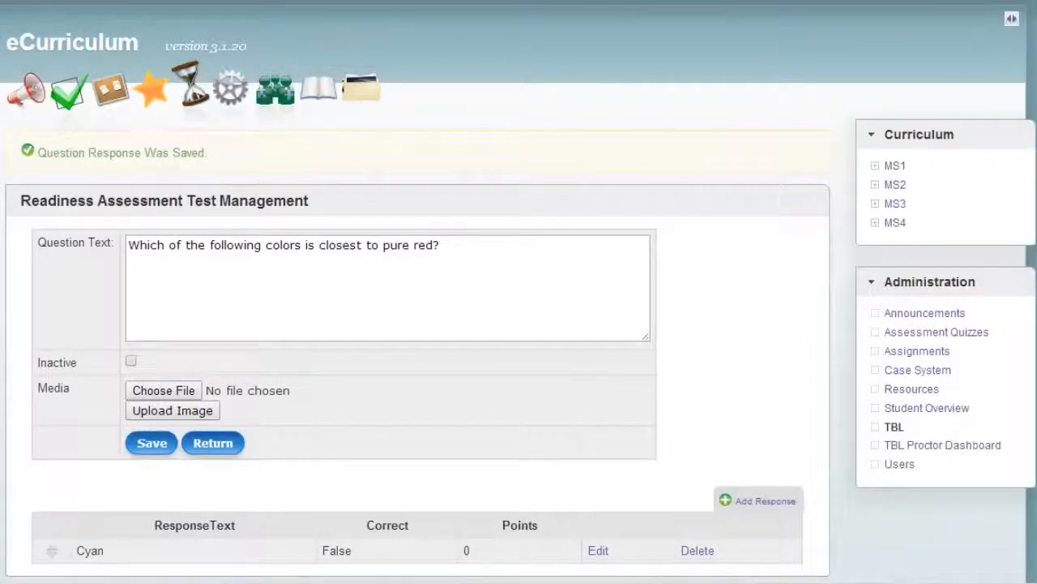
# Step: Add the response "Mustard" to the question as an incorrect answer worth 0 points and save it
pyautogui.click(746, 497)
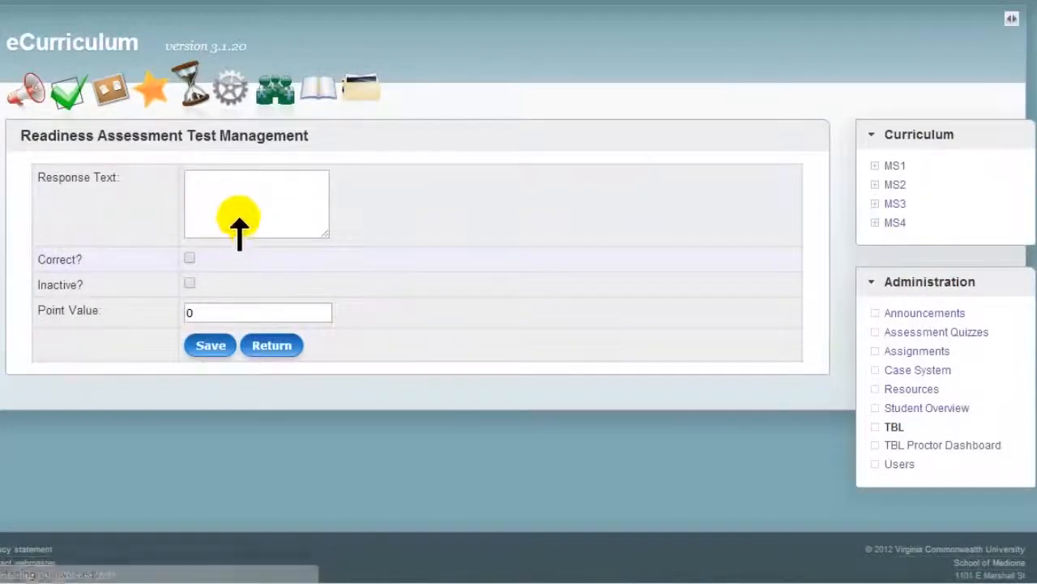
pyautogui.click(239, 219)
pyautogui.write('Mustard')
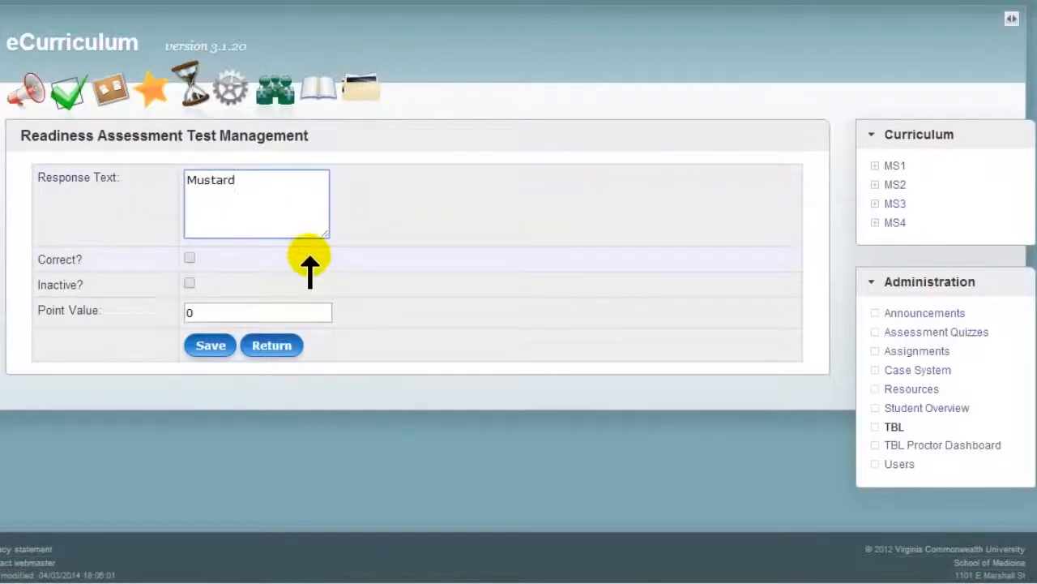
pyautogui.click(217, 314)
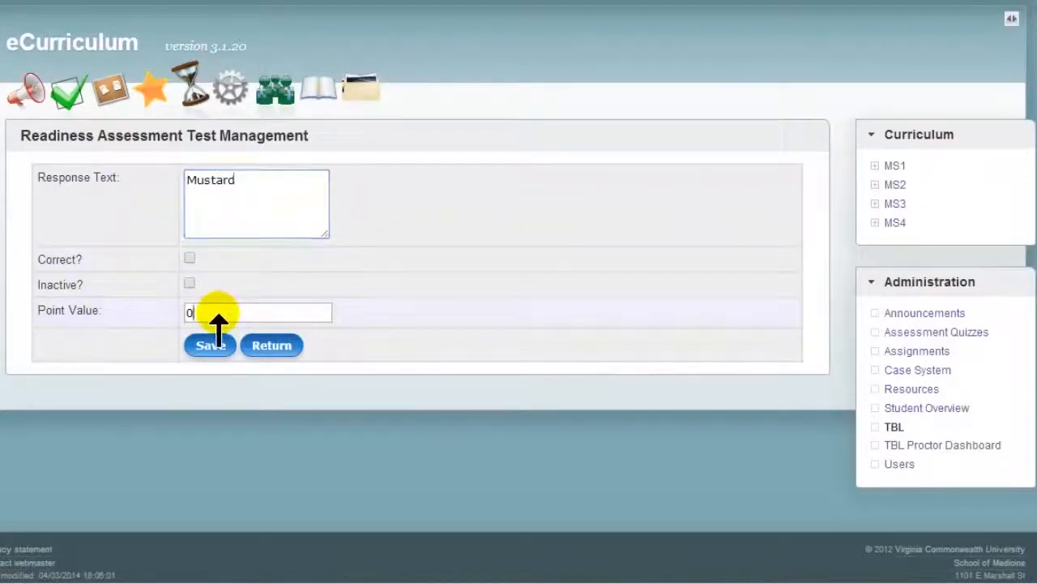
pyautogui.click(209, 347)
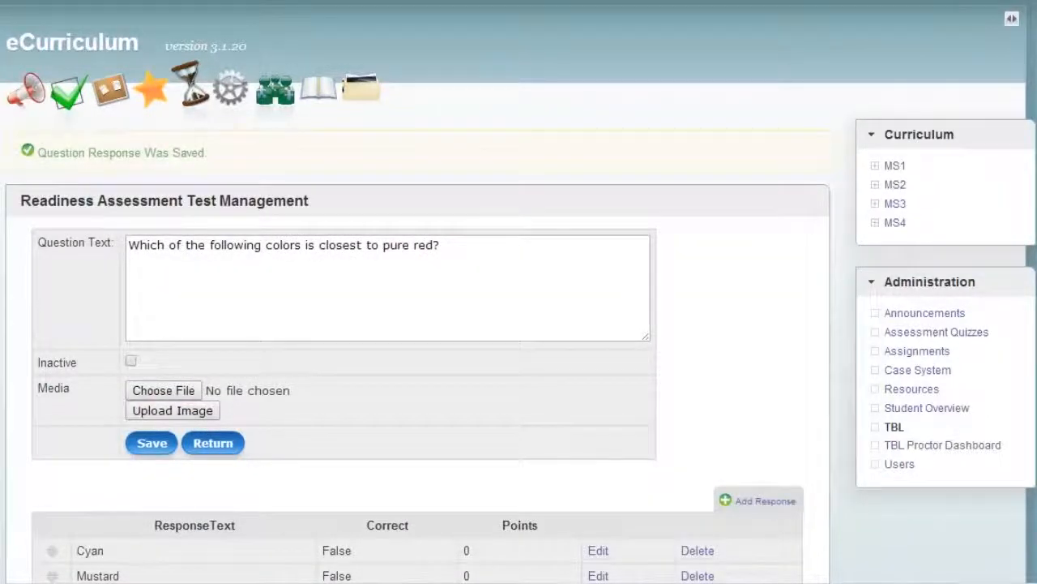
# Step: Add the response "Magenta", mark it as correct with a point value of 3, and save it
pyautogui.click(768, 499)
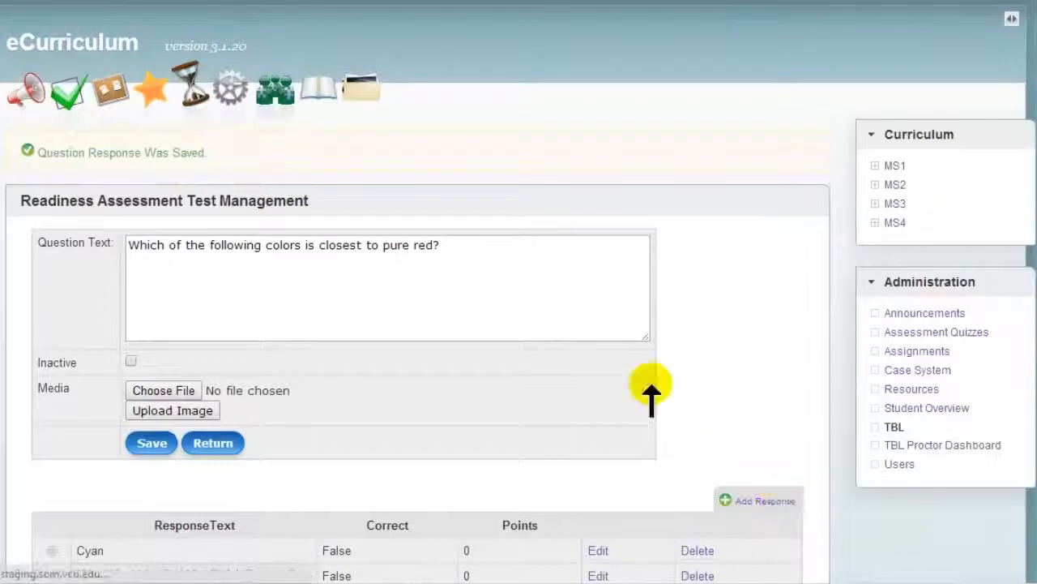
pyautogui.click(225, 194)
pyautogui.write('Magenta')
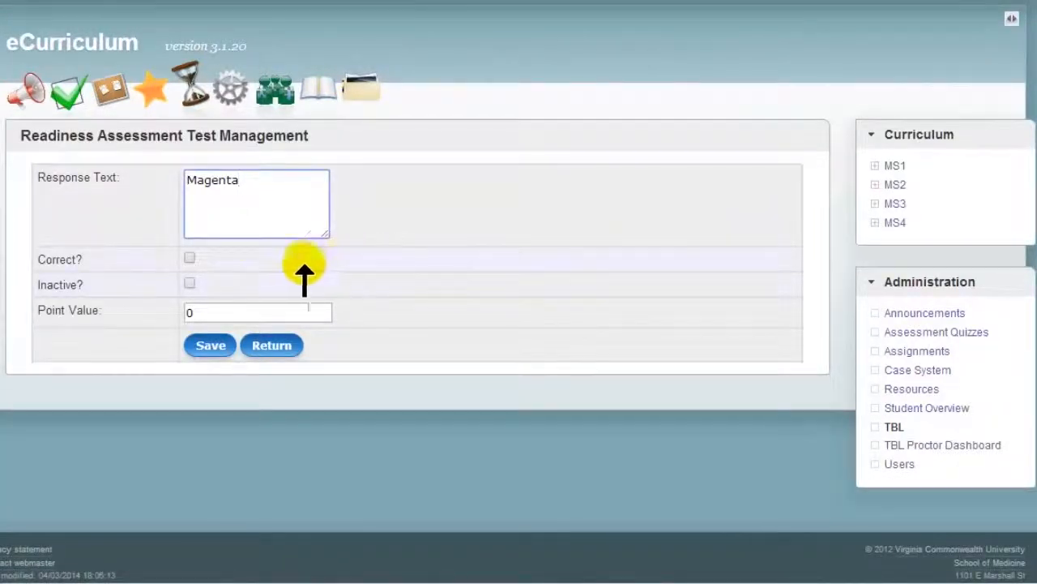
pyautogui.click(187, 258)
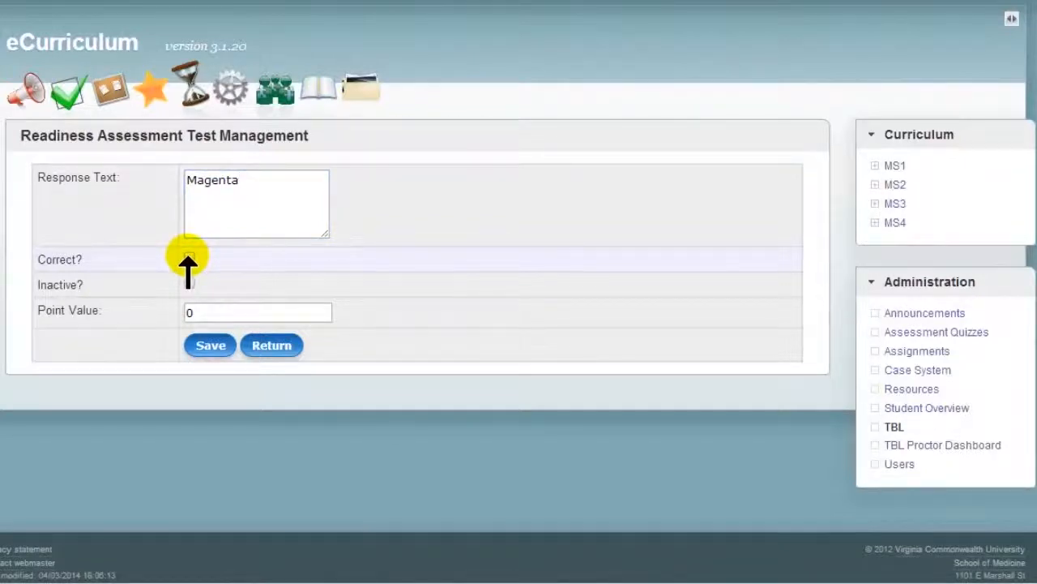
pyautogui.press('Tab')
pyautogui.press('Tab')
pyautogui.write('3')
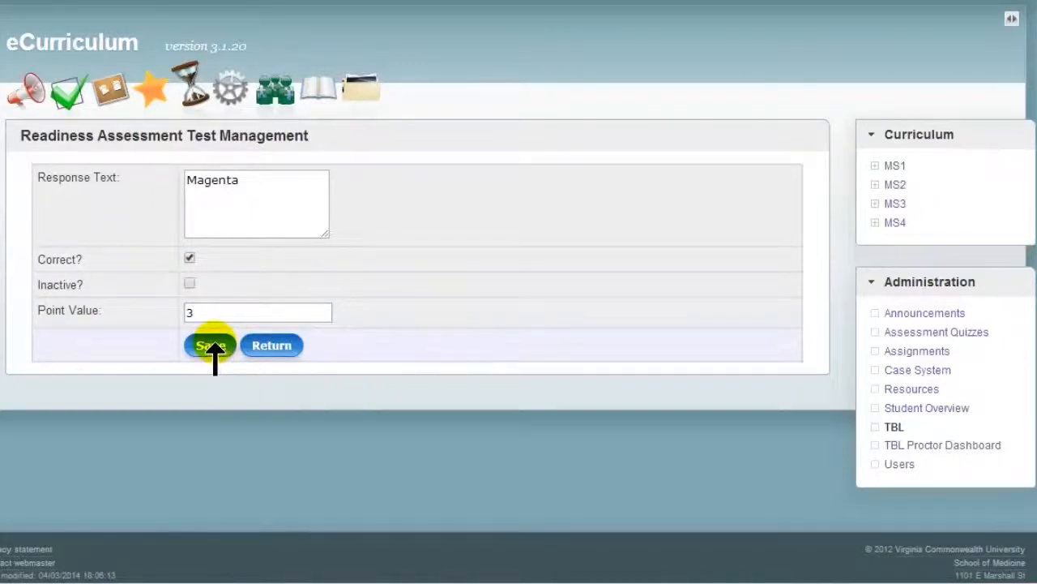
pyautogui.click(210, 345)
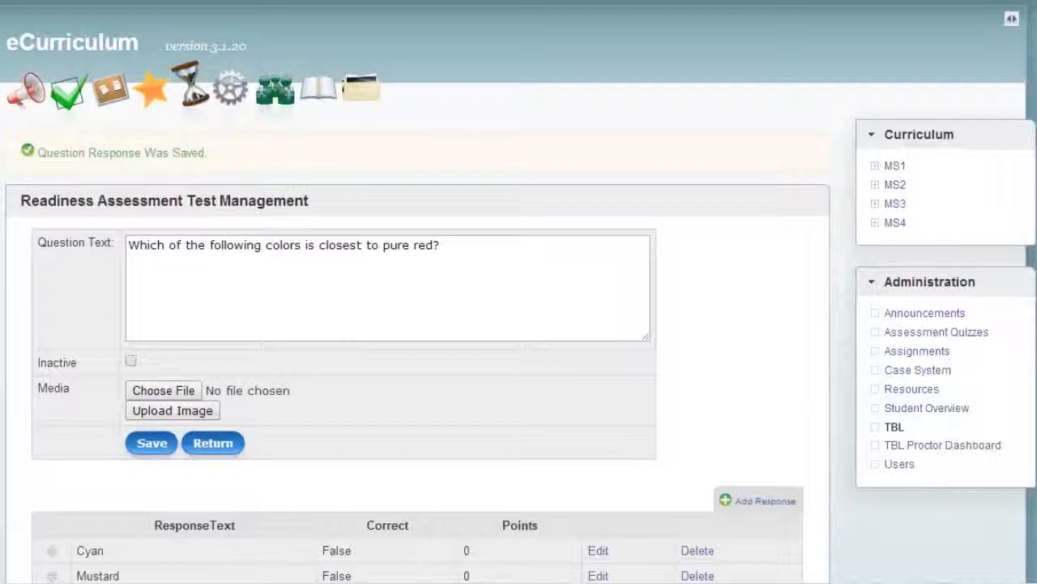
# Step: Add the response "Jade" to the question as an incorrect answer worth 0 points and save it
pyautogui.click(768, 500)
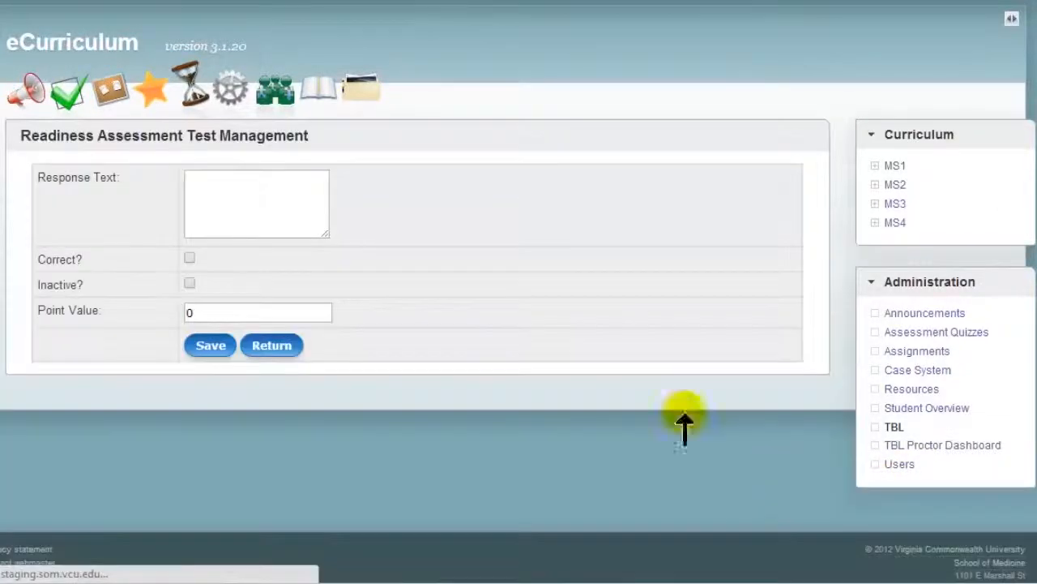
pyautogui.click(229, 172)
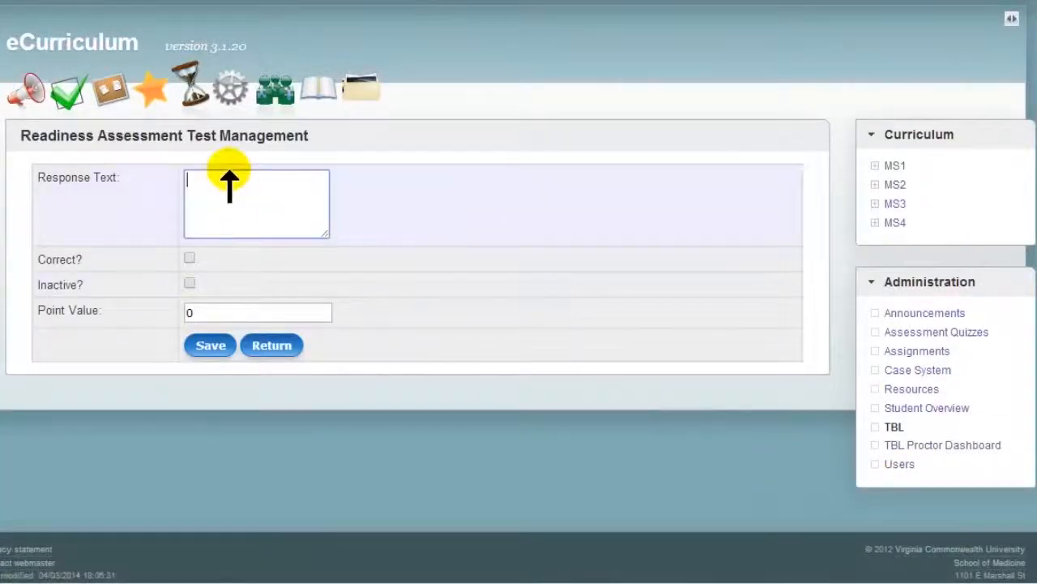
pyautogui.write('Jade')
pyautogui.click(204, 347)
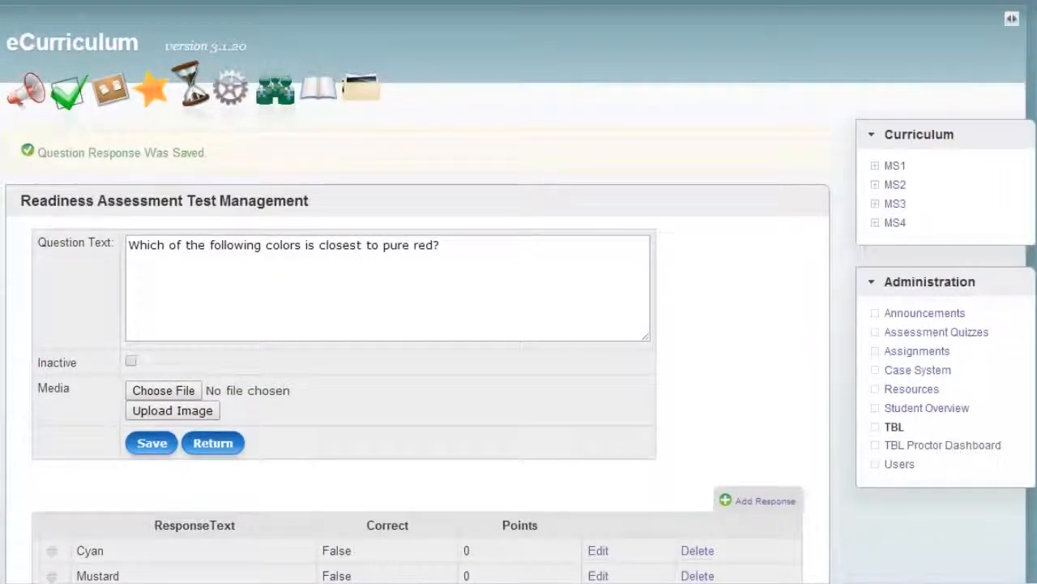
# Step: Add and save the incorrect response "Aquamarine" worth 0 points, and return to the quiz's question list
pyautogui.click(757, 500)
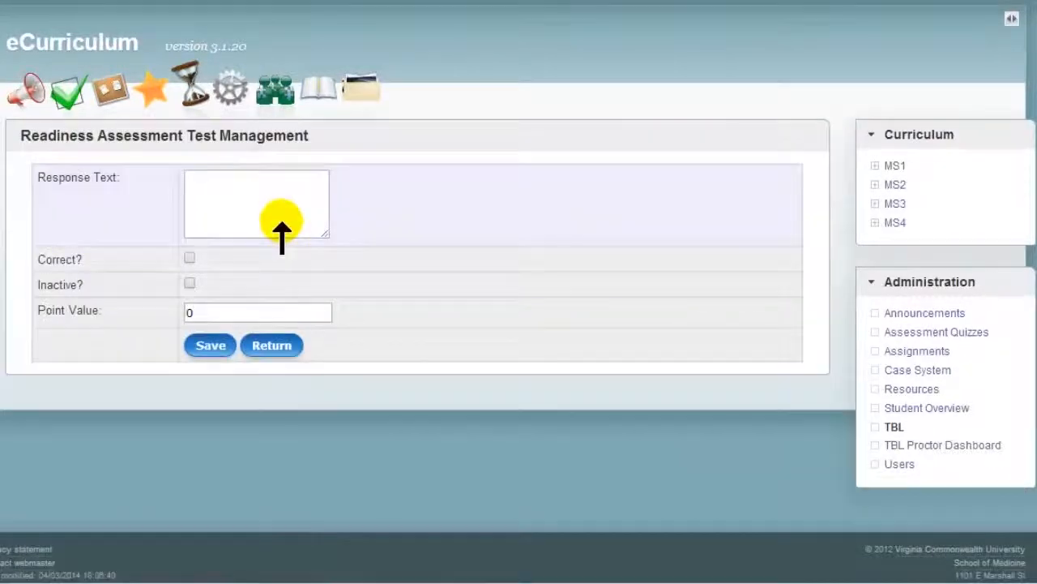
pyautogui.write('Aquamarine')
pyautogui.click(209, 345)
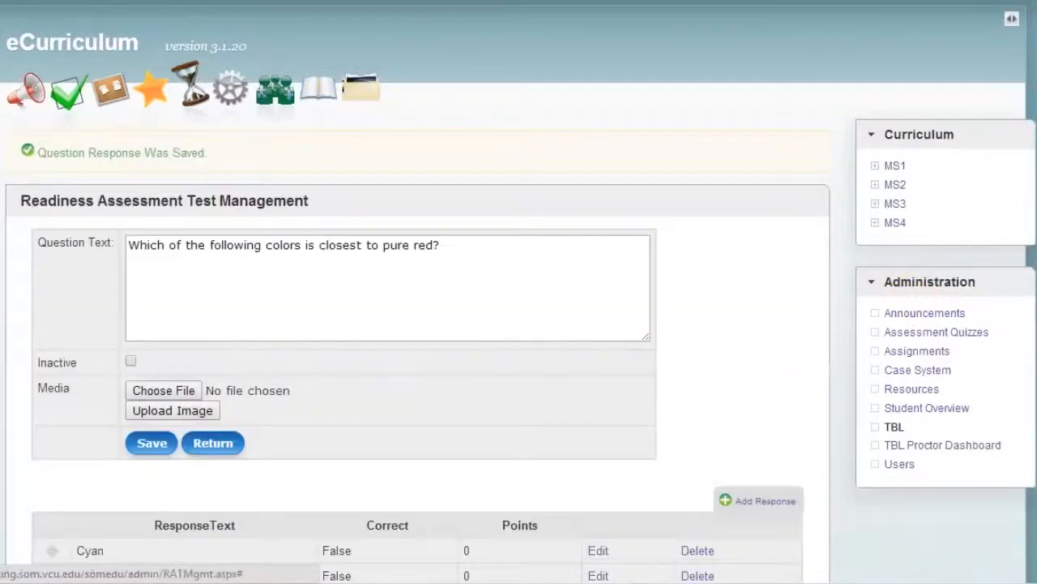
pyautogui.scroll(-3, 416, 278)
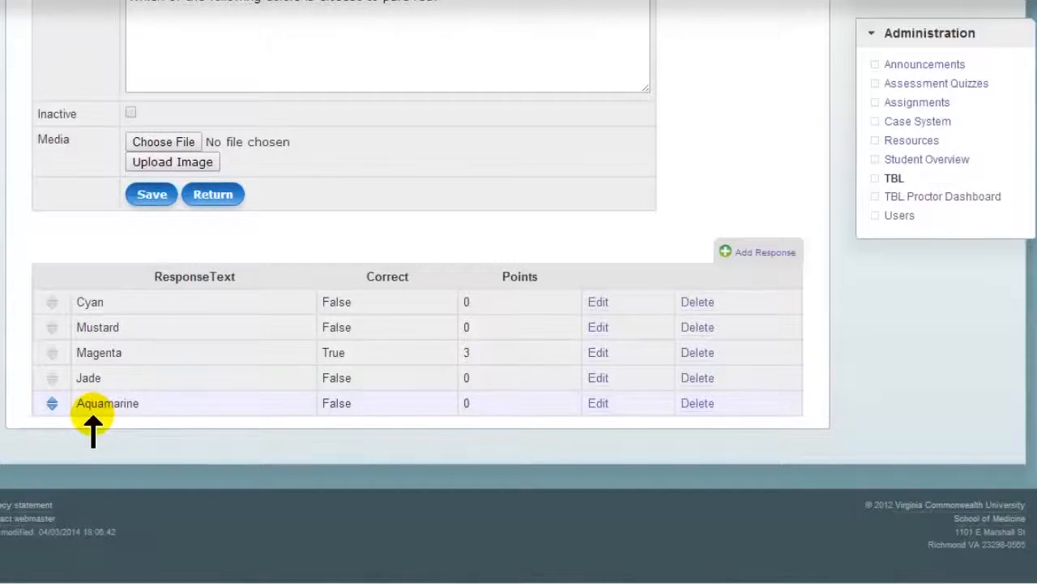
pyautogui.click(211, 196)
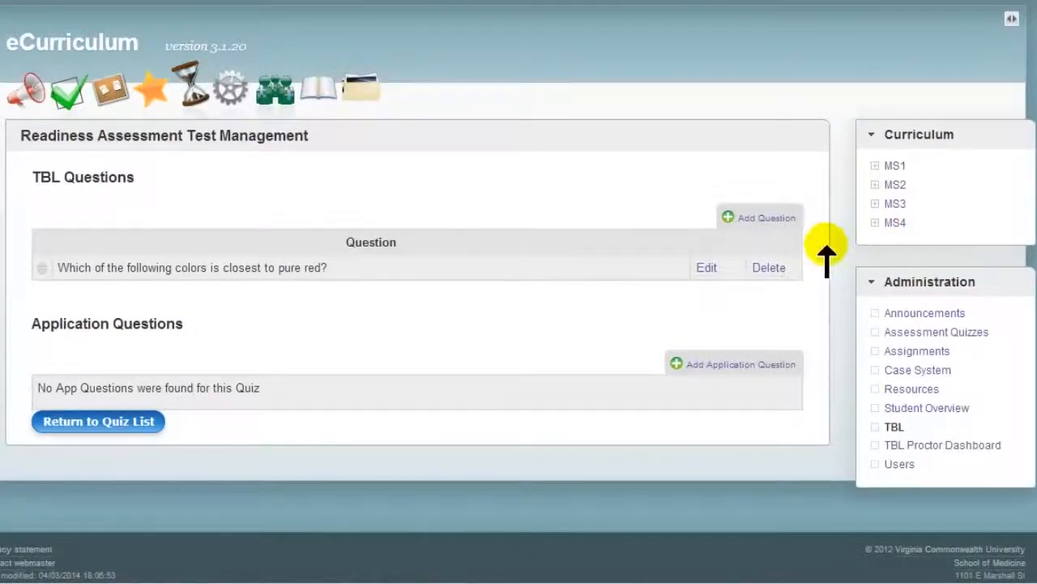
# Step: Add and save a TBL question beginning "It's December 31st. You have friends in the five countries listed below" about sequencing 12:01 a.m. New Year calls
pyautogui.click(764, 217)
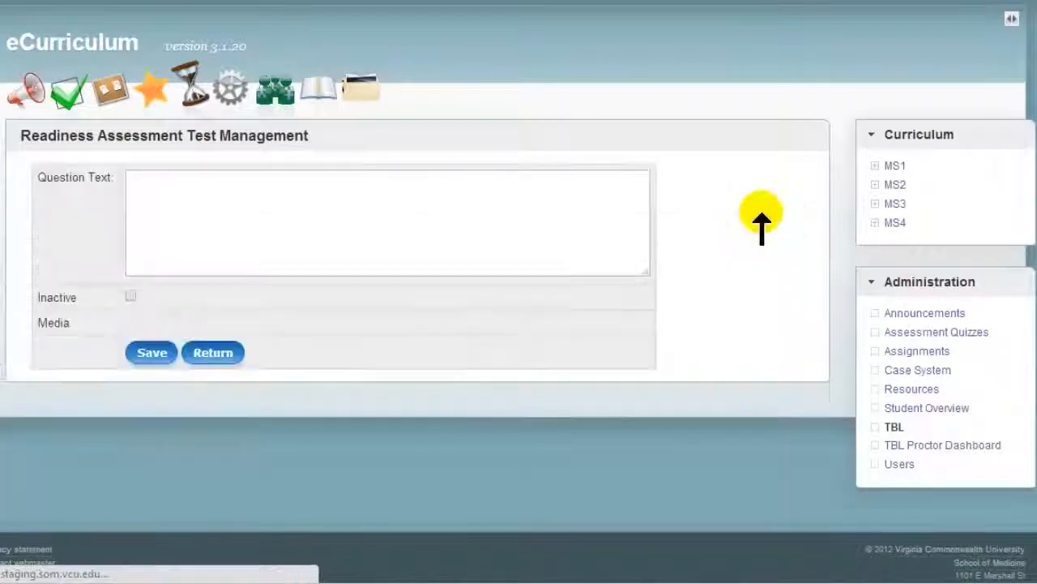
pyautogui.click(262, 214)
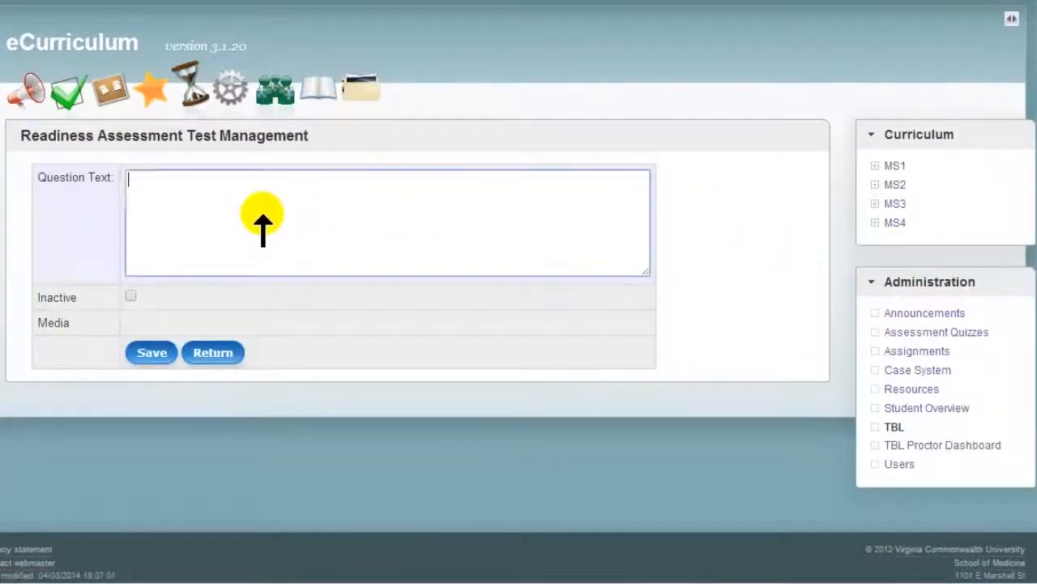
pyautogui.write("It's December 31st. You have friends in the five countries listed below. You want to call each of them at 12:01 a.m. their time to wish them happy new year. In which sequence will you place your calls?")
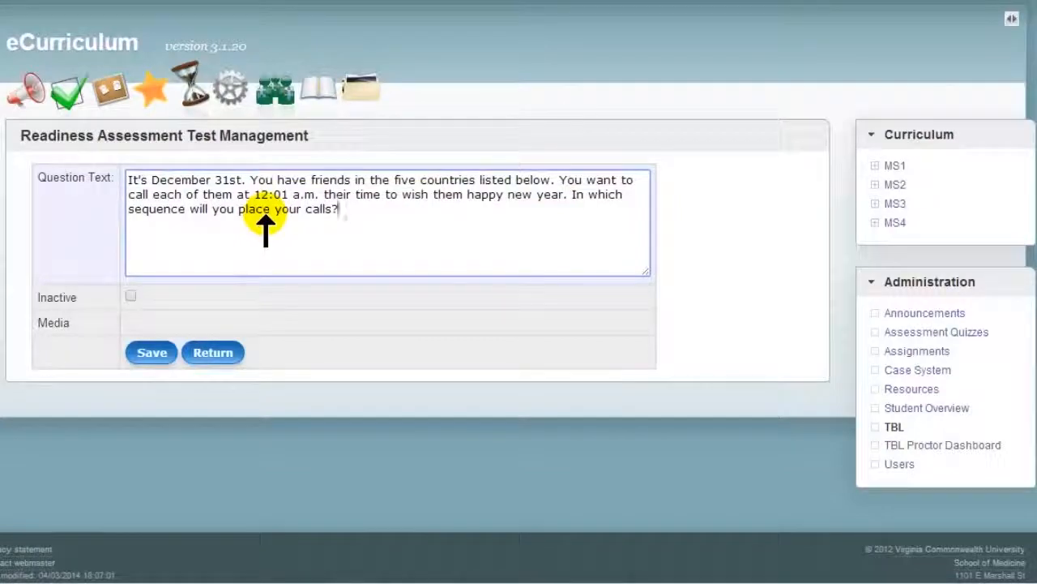
pyautogui.click(143, 353)
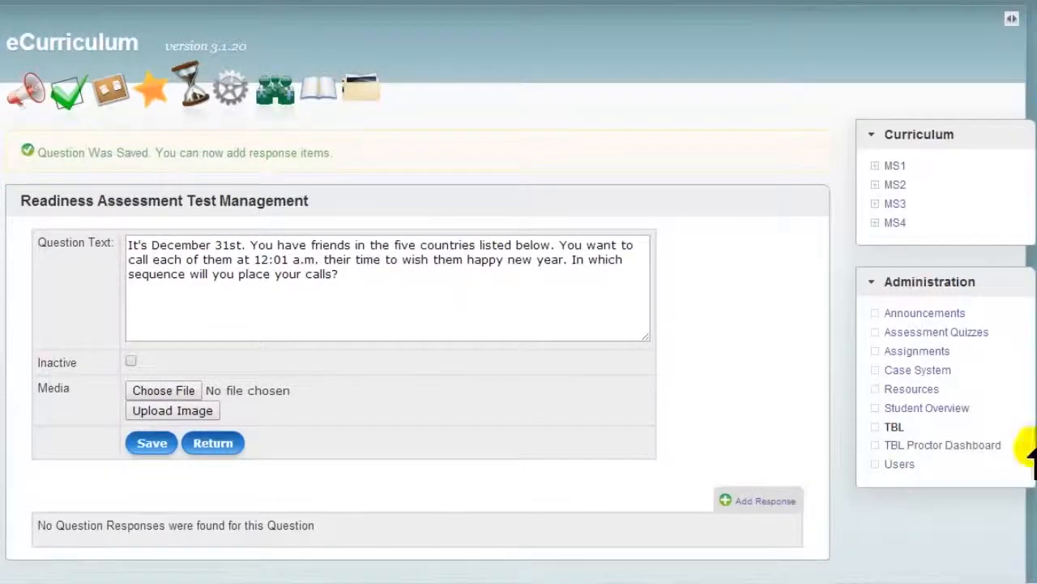
# Step: Add the response "Iran, Australia, China, Brazil, United States" as an incorrect answer worth 0 points and save it
pyautogui.click(745, 498)
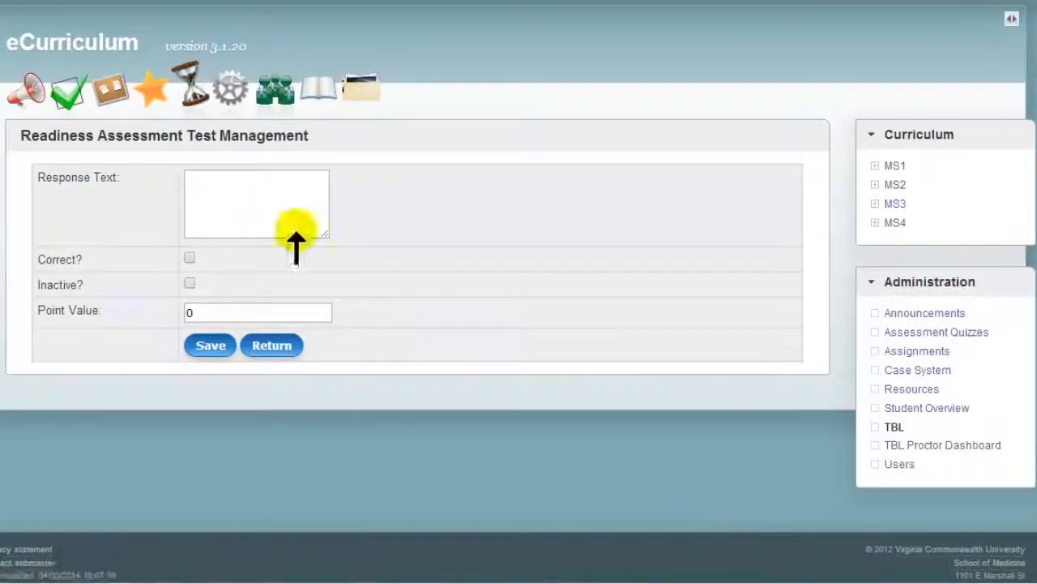
pyautogui.click(236, 222)
pyautogui.write('Iran, Australia, China, Brazil, United States')
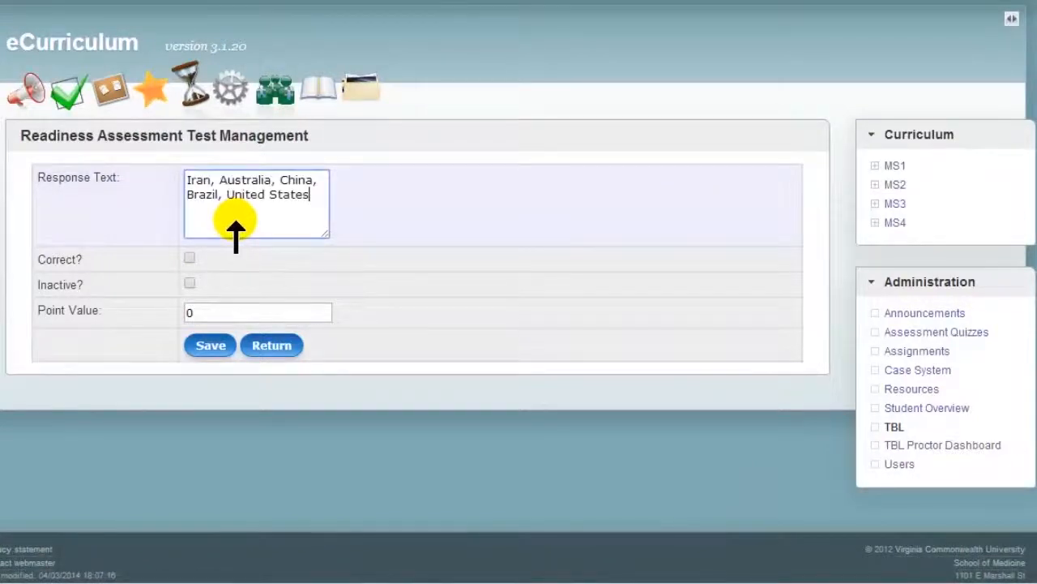
pyautogui.click(208, 346)
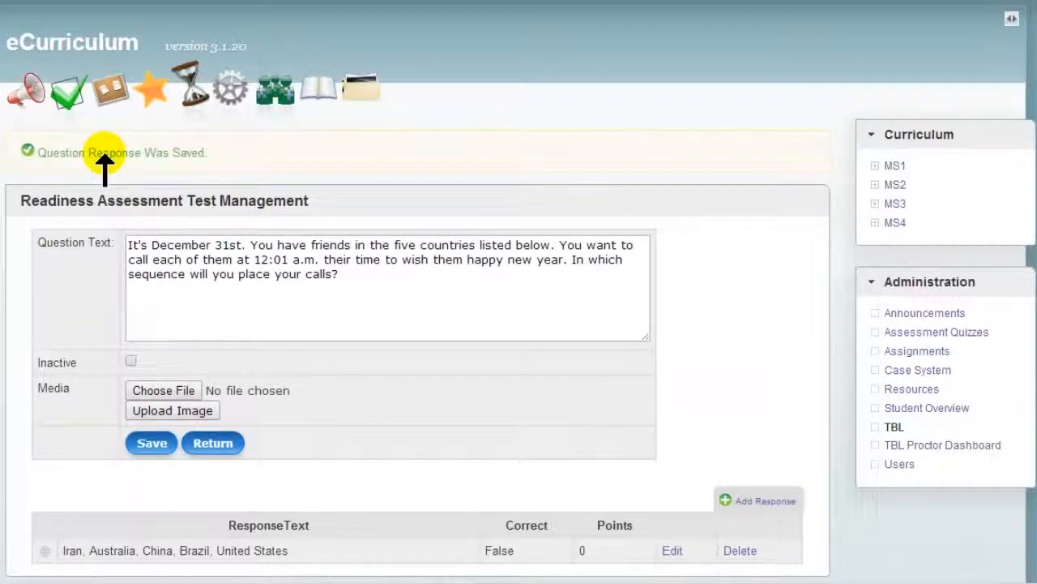
# Step: Add the response "Australia, Iran, China, Brazil, United States" as an incorrect answer worth 0 points and save it
pyautogui.click(764, 500)
pyautogui.click(243, 219)
pyautogui.write('Australia, Iran, China, Brazil, United States')
pyautogui.click(212, 345)
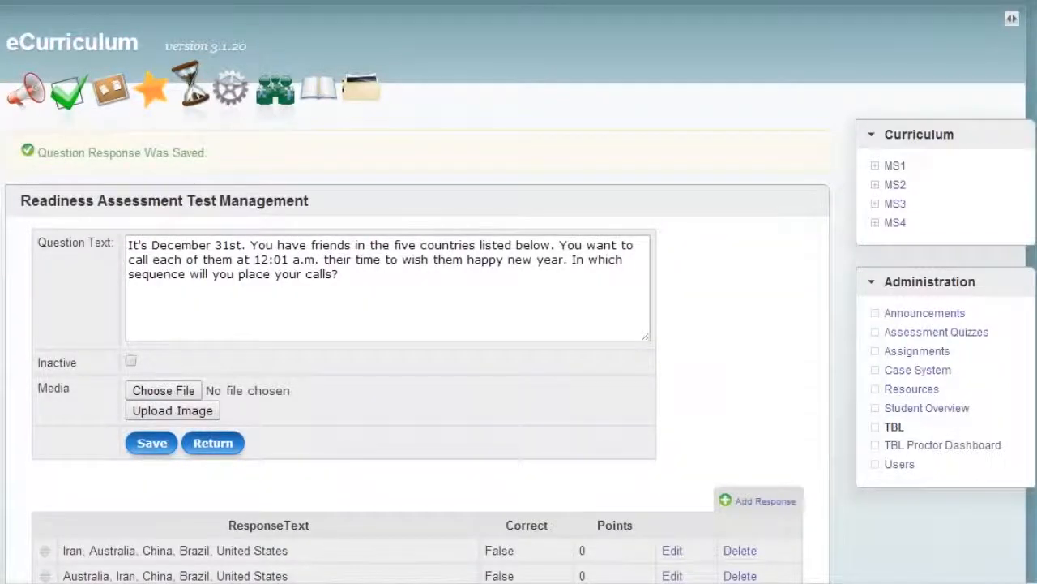
# Step: Add the response "Australia, China, Iran, Brazil, United States", mark it as correct with a point value of 3, and save it
pyautogui.click(765, 501)
pyautogui.click(254, 196)
pyautogui.write('Australia, China, Iran, Brazil, United States')
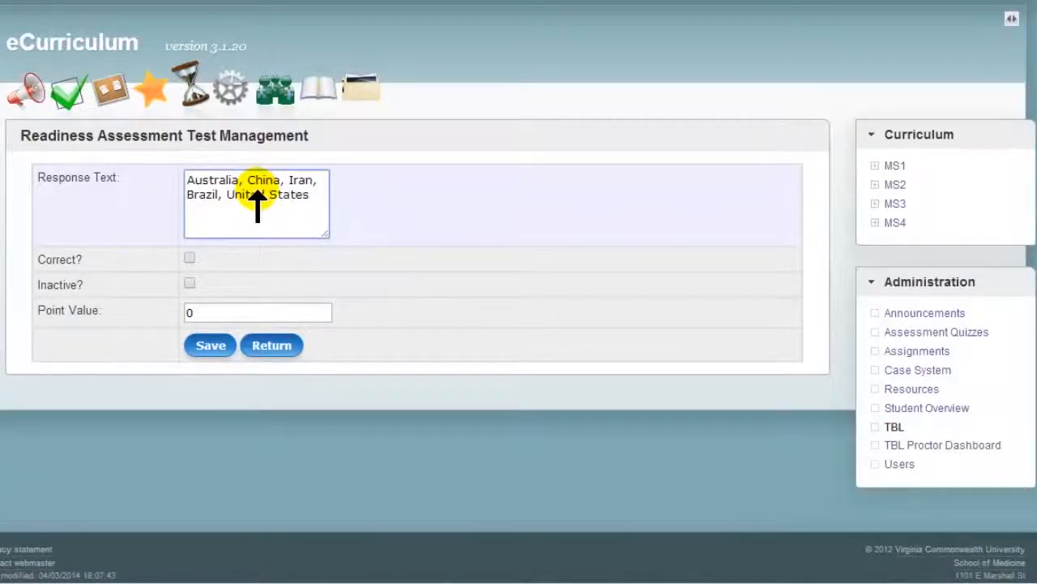
pyautogui.click(189, 258)
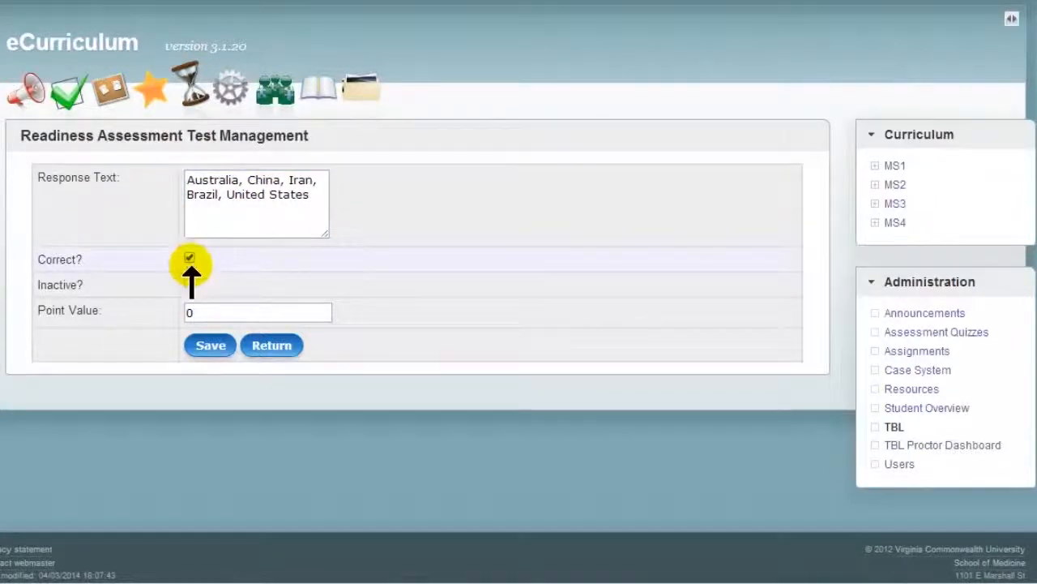
pyautogui.click(204, 312)
pyautogui.hotkey('ctrl', 'a')
pyautogui.write('3')
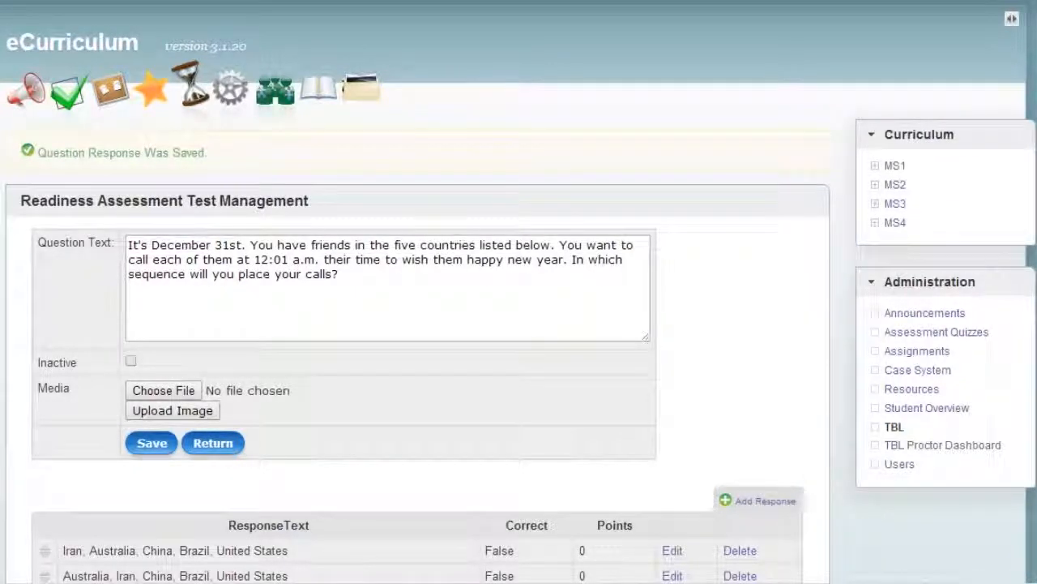
# Step: Add and save the incorrect response "China, Australia, Iran, Brazil, United States" worth 0 points, and return to the quiz's question list
pyautogui.click(760, 500)
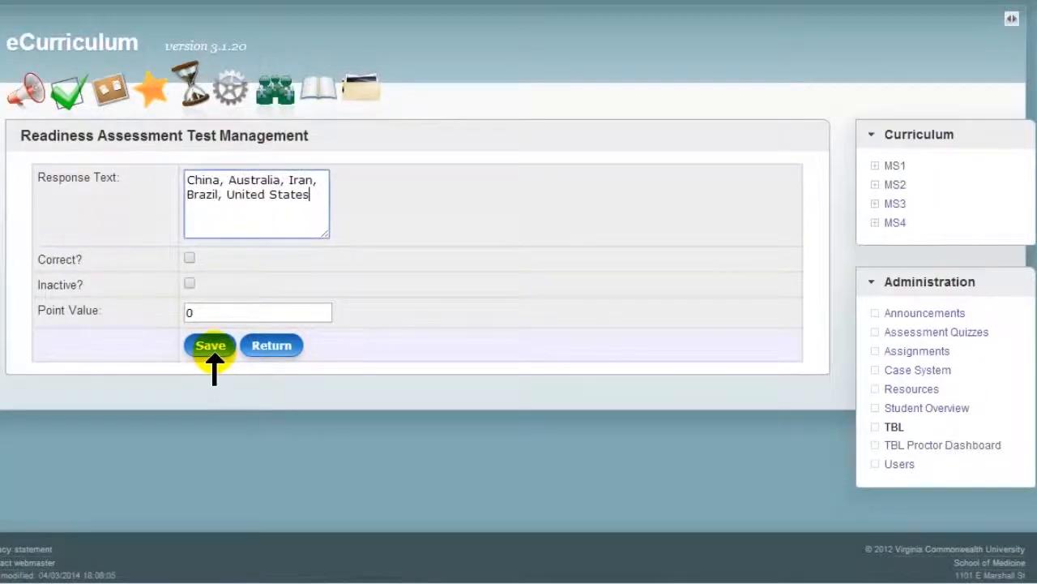
pyautogui.click(211, 347)
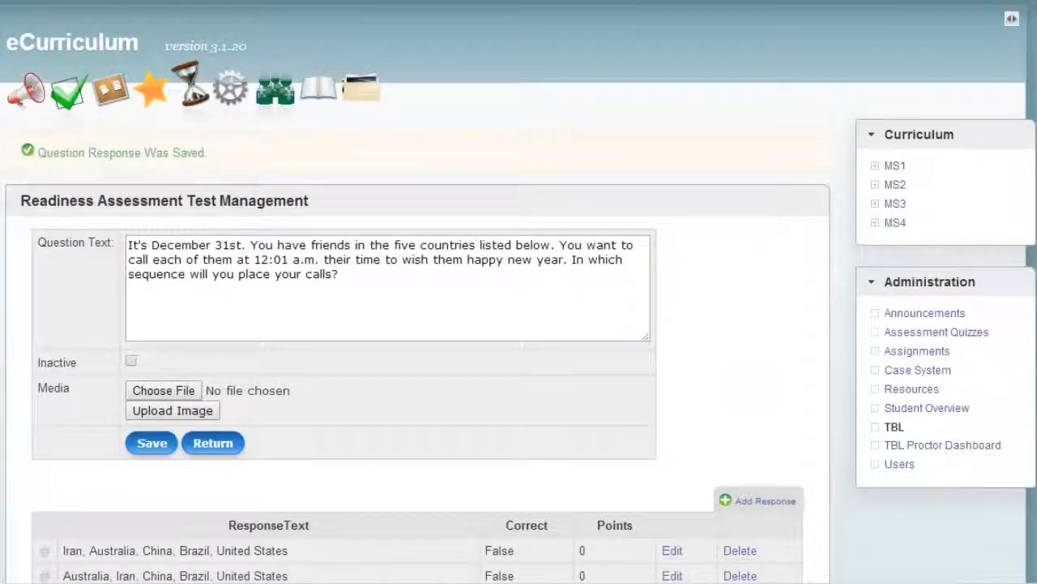
pyautogui.click(213, 443)
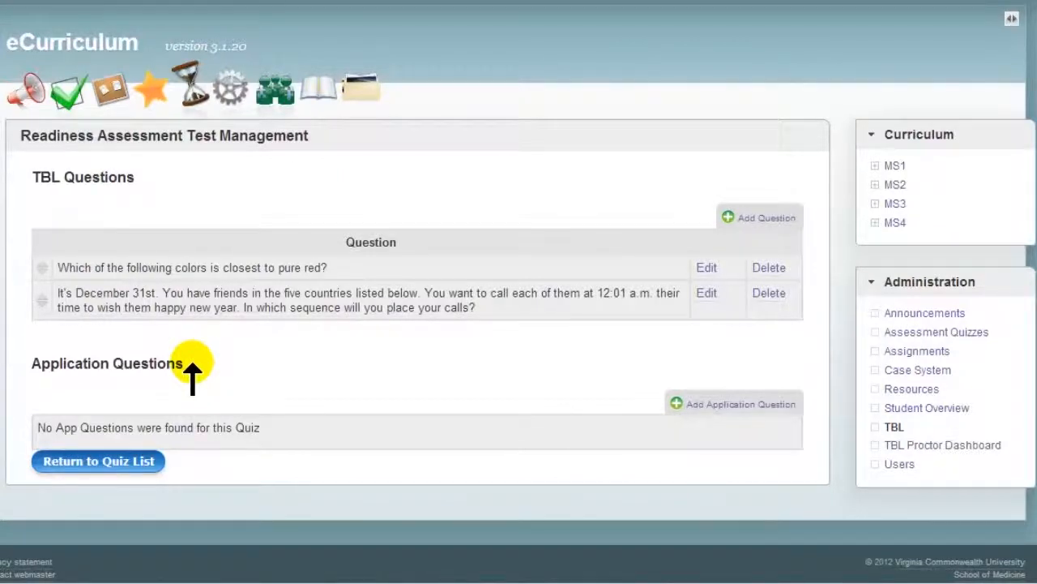
# Step: Add and save an application question asking which option has the biggest impact on health and happiness on a 15-hour airplane flight to visit a friend
pyautogui.click(702, 403)
pyautogui.click(346, 209)
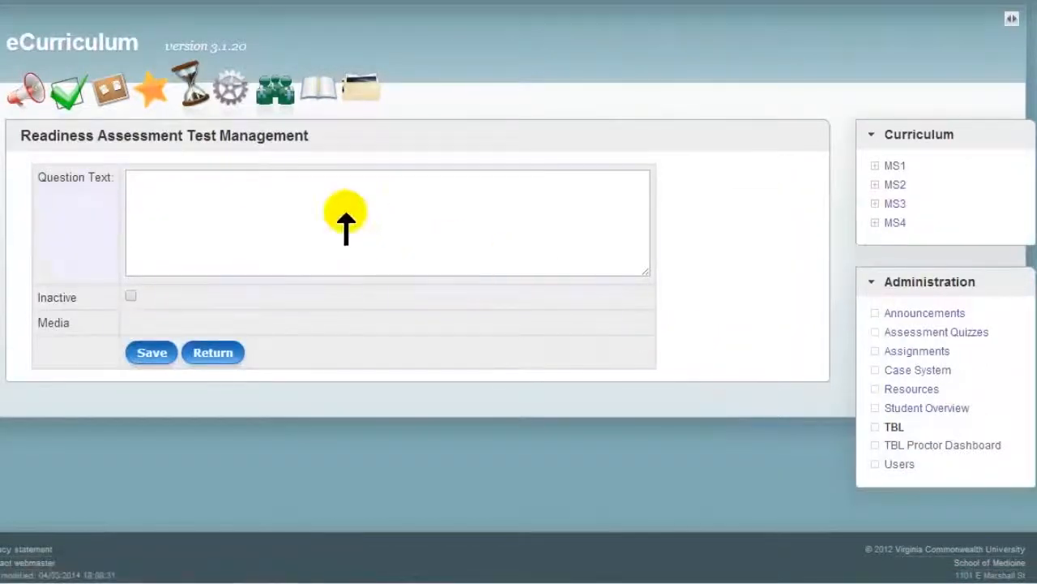
pyautogui.write('Which of the following would have the biggest impact on your health and happiness on a 15-hour airplane flight to visit one of your friends? Be prepared to defend your answer.')
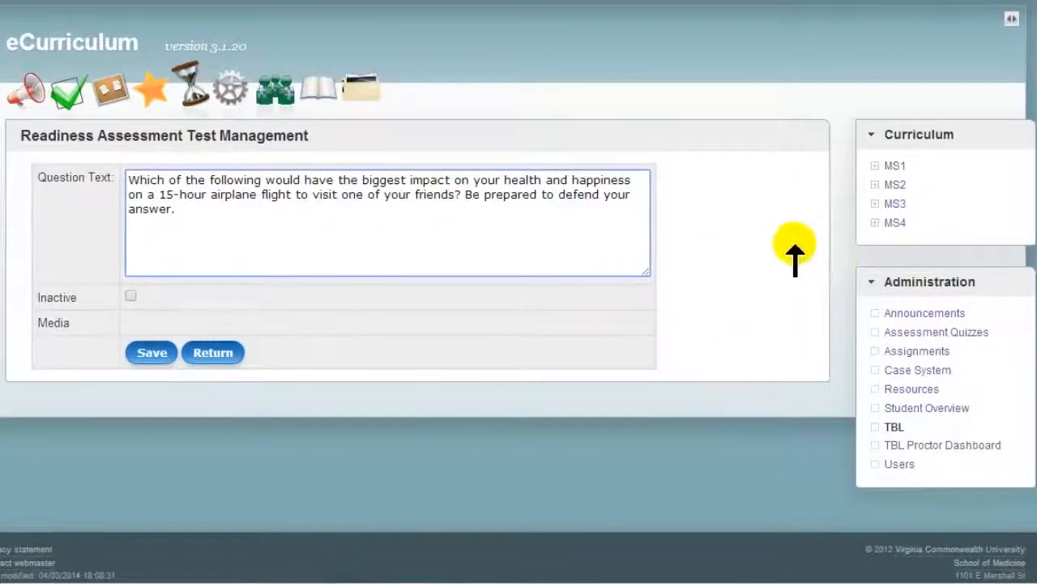
pyautogui.click(146, 352)
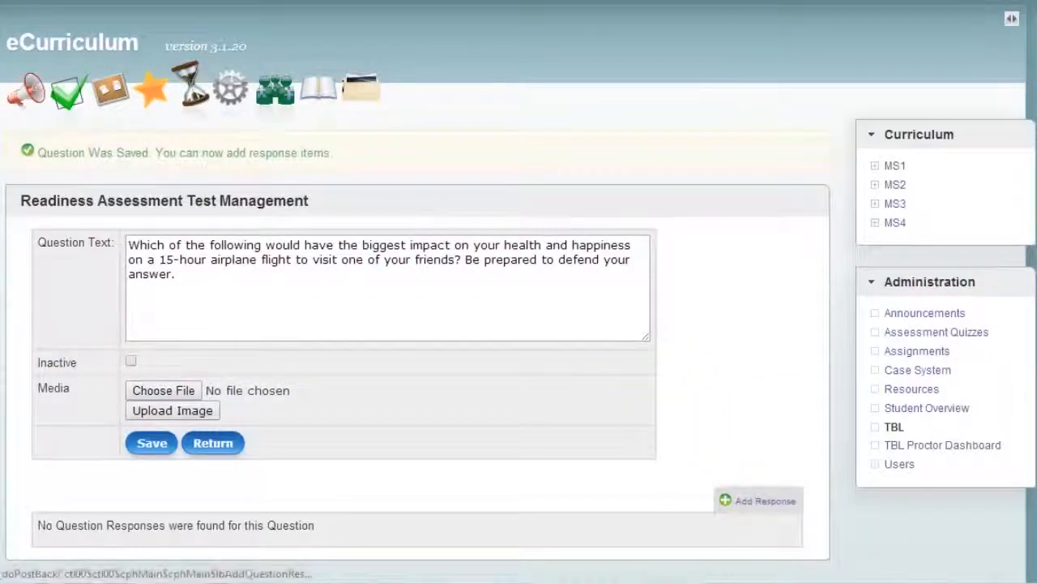
# Step: Add the response "Bring headphones and an ipad full of great, escapist movies." with 0 points, not marked correct, and save it
pyautogui.click(758, 500)
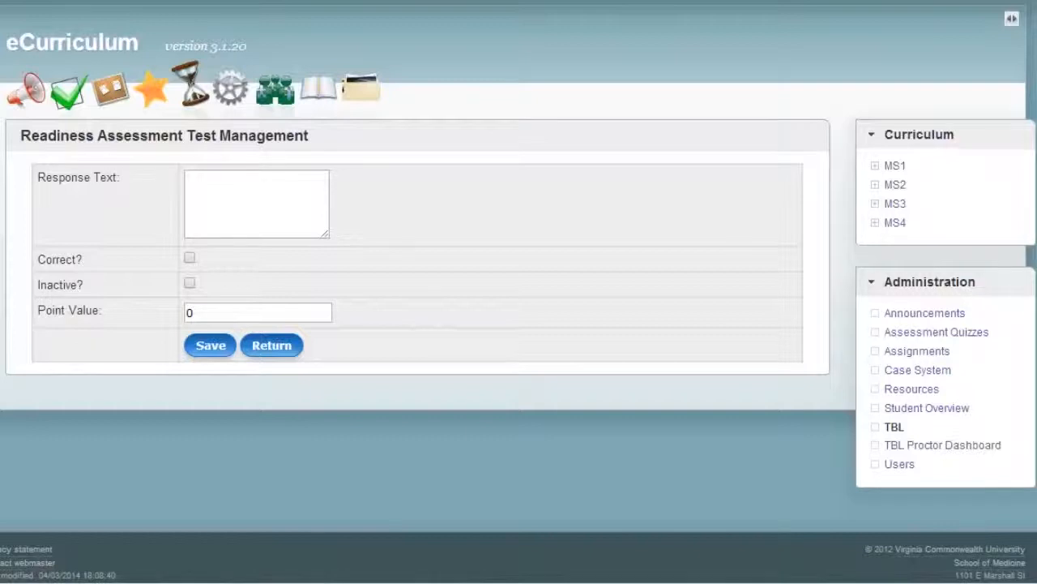
pyautogui.click(208, 189)
pyautogui.write('Bring headphones and an ipad full of great, escapist movies.')
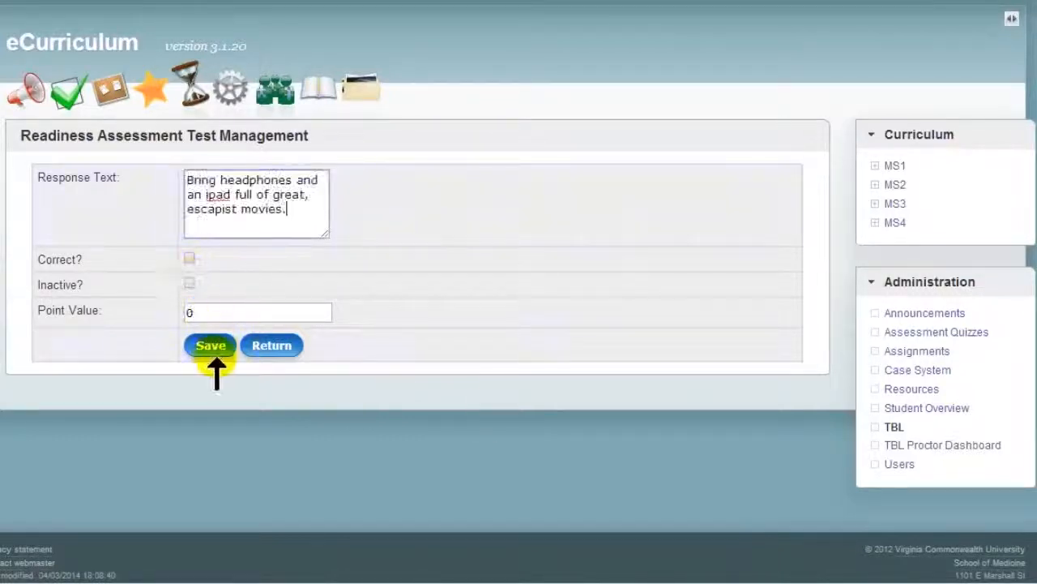
pyautogui.click(210, 346)
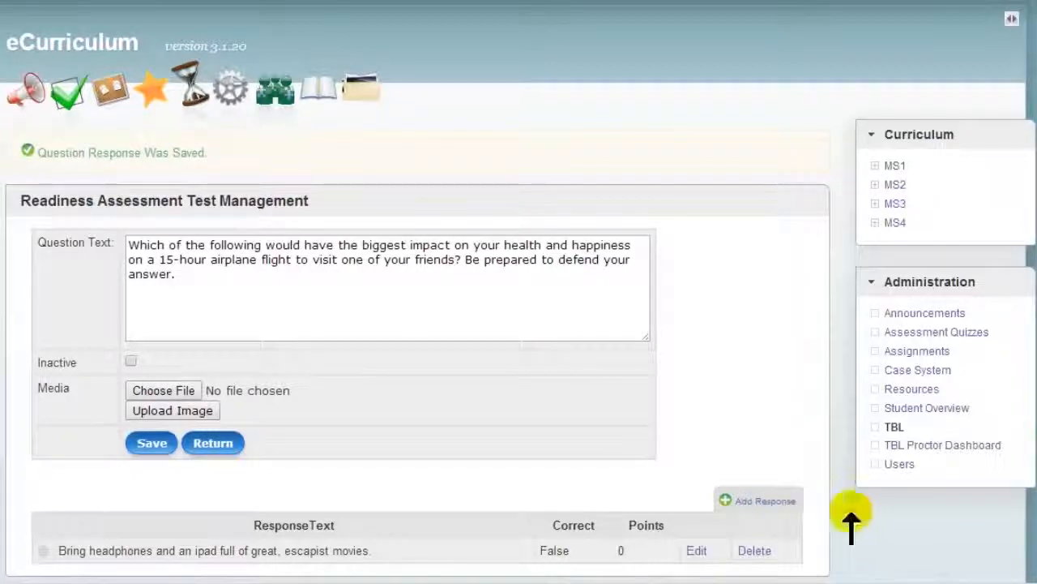
# Step: Add the response "By hook or crook, figure out a way to get an upgrade." with 0 points, not marked correct, and save it
pyautogui.click(770, 501)
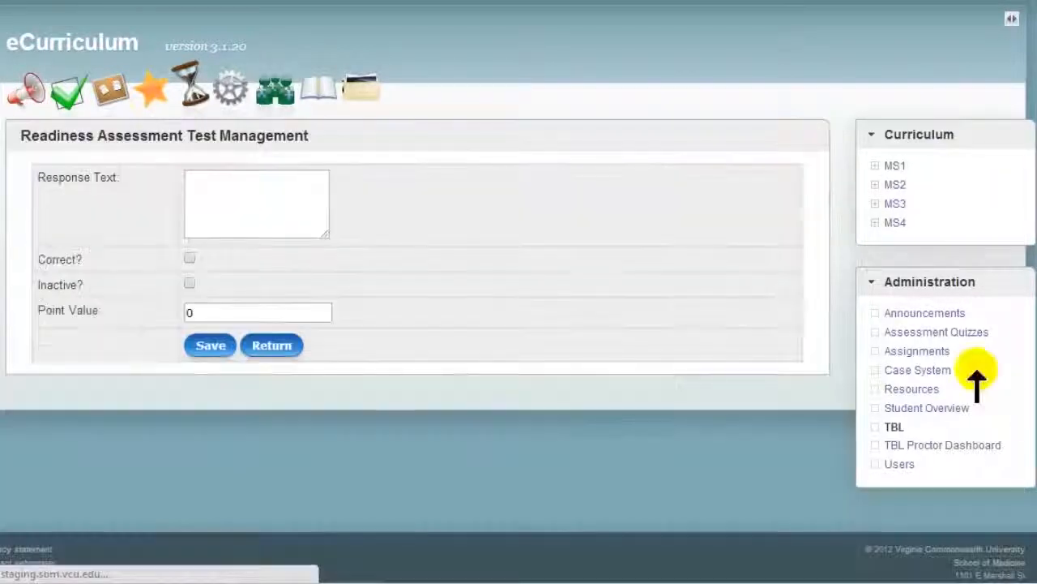
pyautogui.click(250, 204)
pyautogui.write('By hook or crook, figure out a way to get an upgrade.')
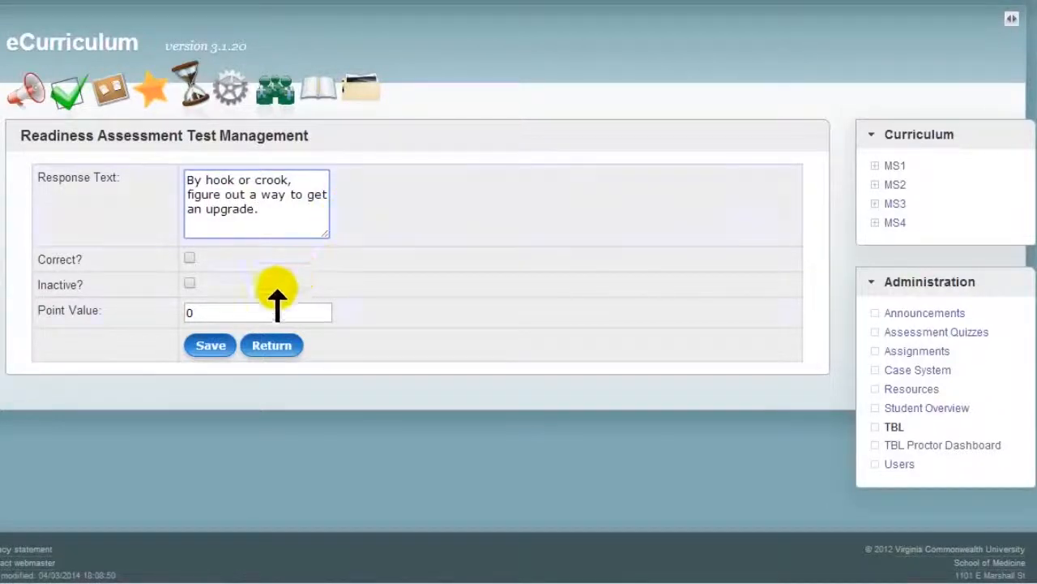
pyautogui.click(211, 345)
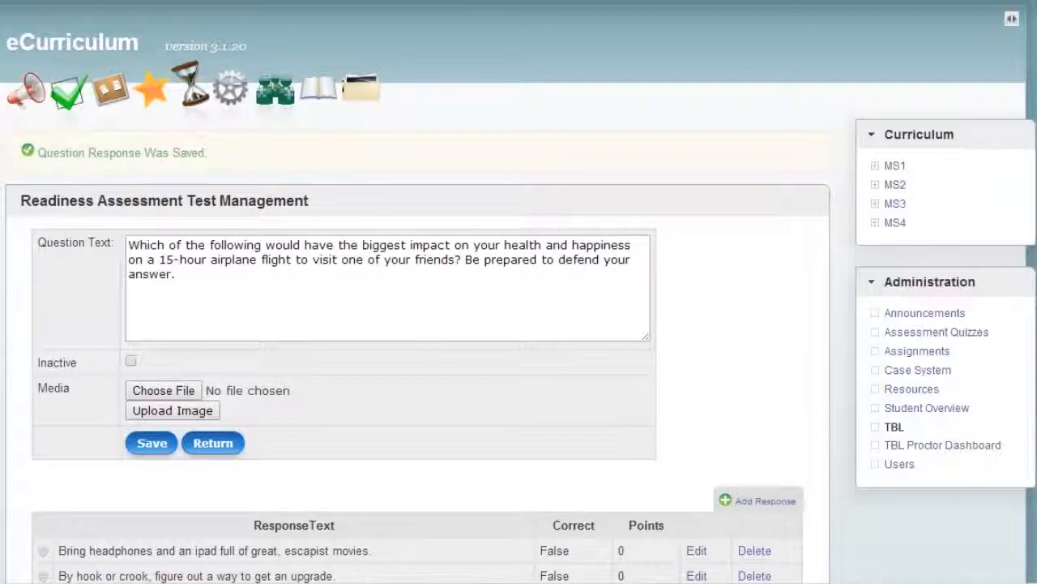
# Step: Save the 0-point response "Be rested before you begin your flight, rather than counting on exhaustion to keep you sleeping in the air." and return to the questions
pyautogui.click(765, 498)
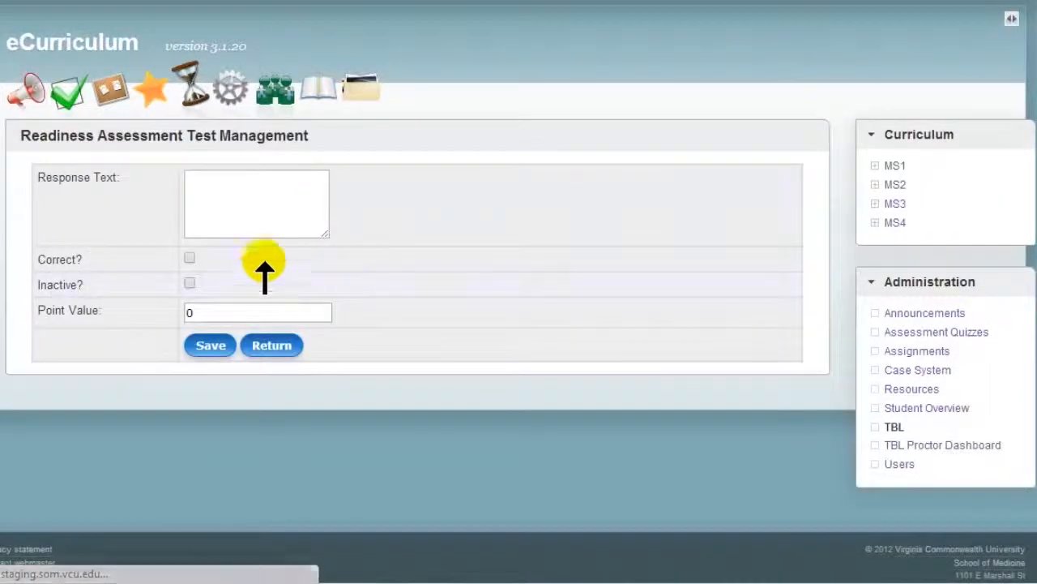
pyautogui.hotkey('ctrl', 'v')
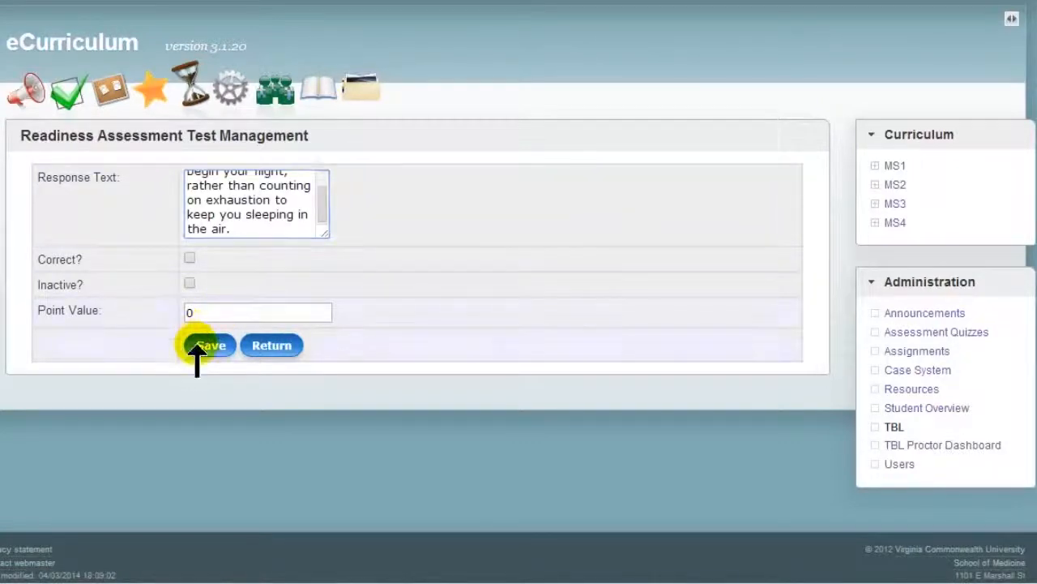
pyautogui.click(201, 346)
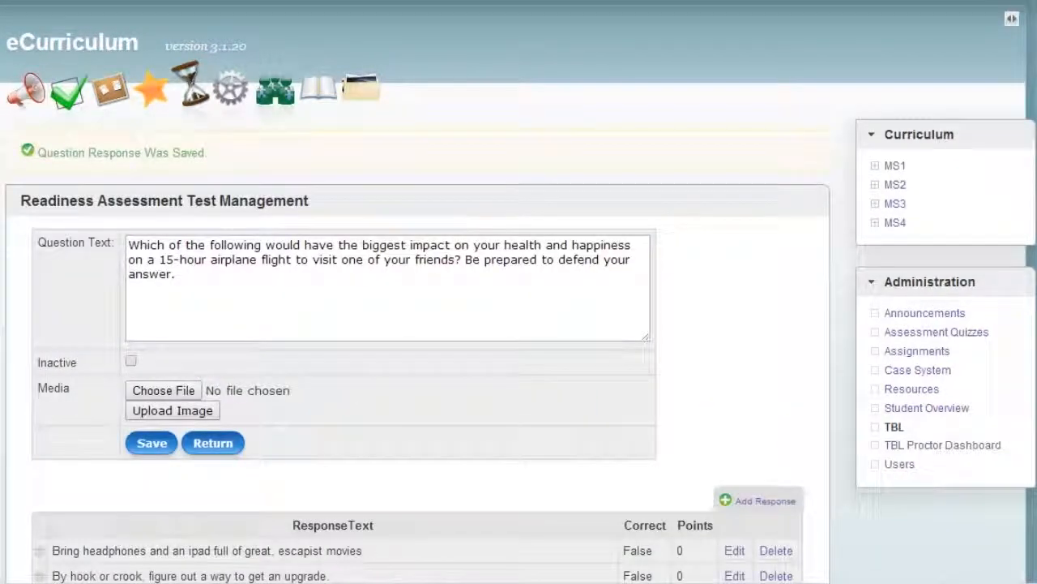
pyautogui.scroll(-3, 519, 324)
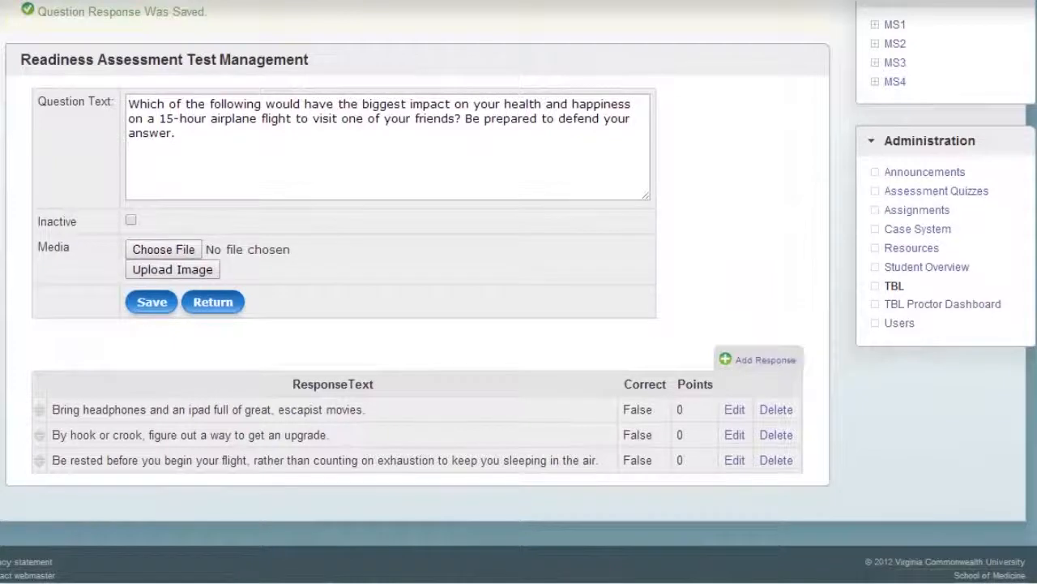
pyautogui.click(223, 300)
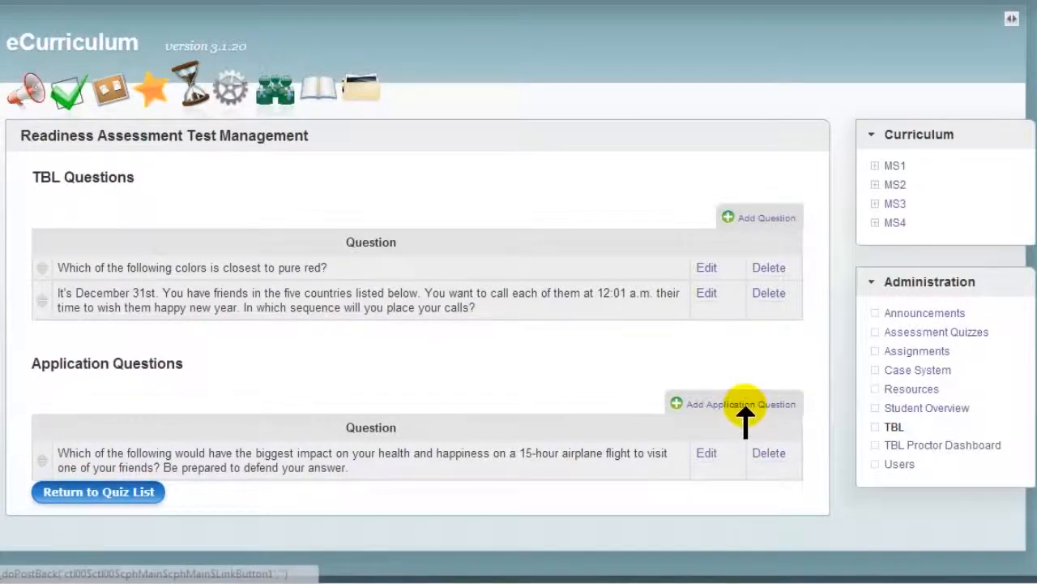
# Step: Add and save the application question "Do different people see colors differently?" with instructions to refer to the attached image and defend the answer
pyautogui.click(732, 406)
pyautogui.click(310, 224)
pyautogui.write('Do different people see colors differently? You may refer to the attached image to assist you in answering this question. Be prepared to defend your answer.')
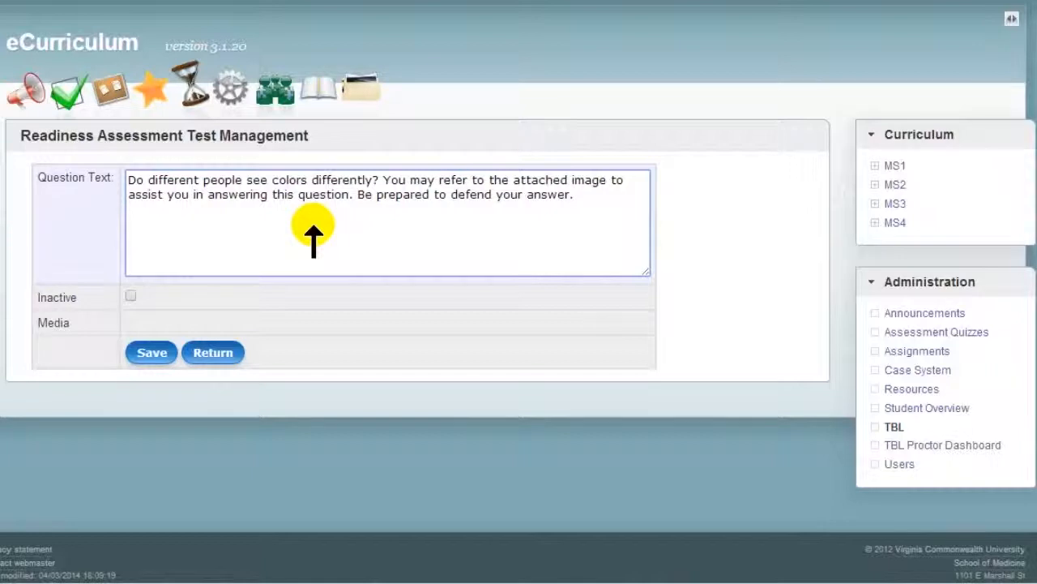
pyautogui.click(143, 354)
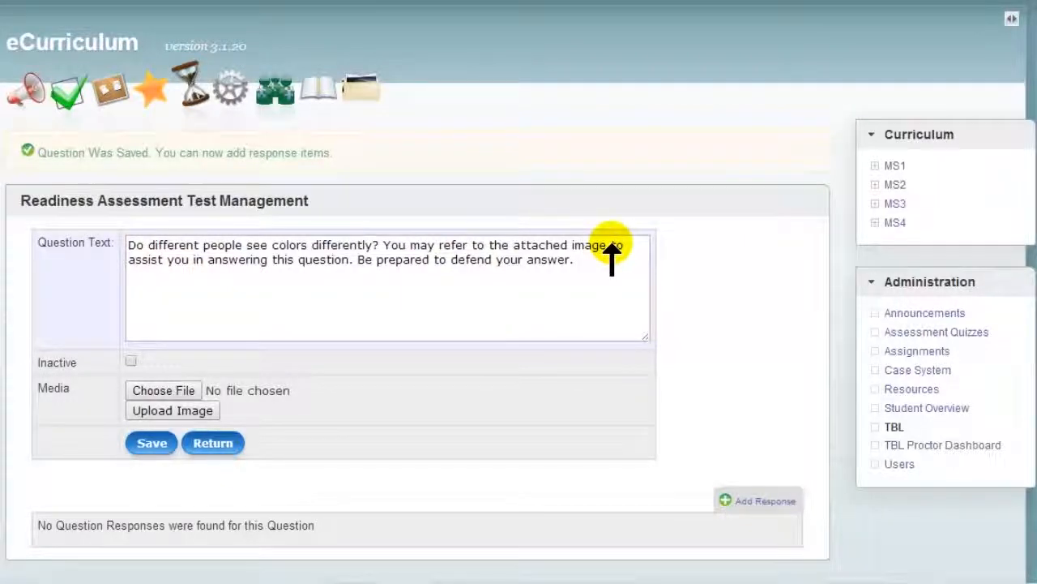
# Step: Upload the image "_color file.jpg" as the color perception question's media and save the question
pyautogui.click(172, 396)
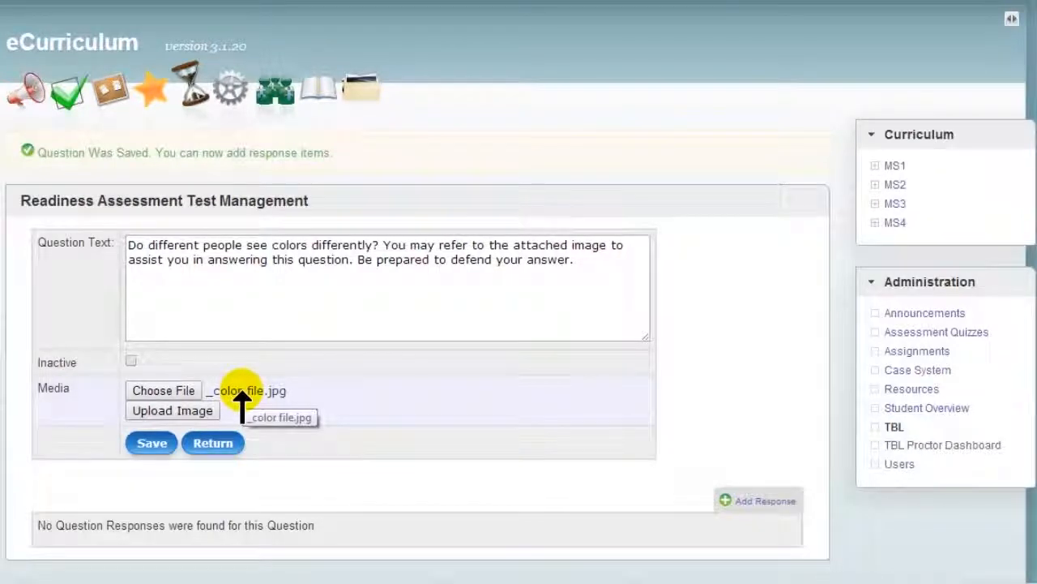
pyautogui.click(199, 411)
pyautogui.moveTo(159, 372)
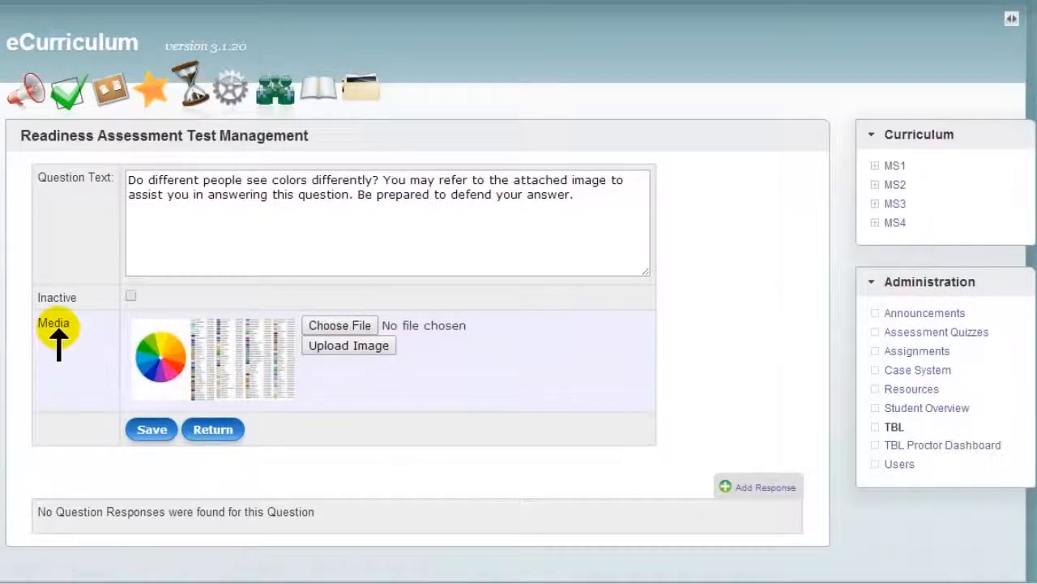
pyautogui.click(144, 427)
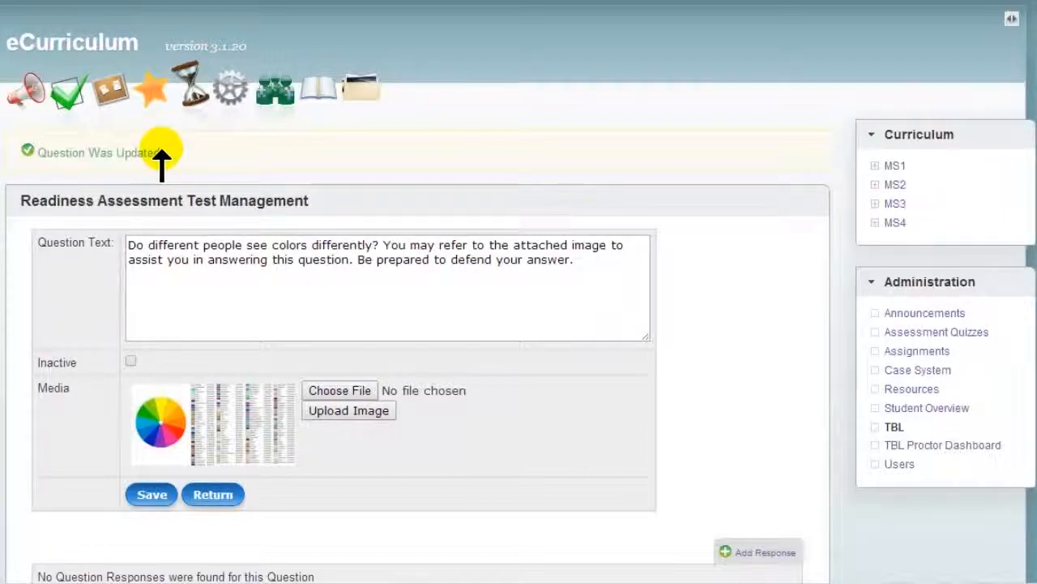
# Step: Add the response "No" to the color perception question with 0 points, not marked correct, and save it
pyautogui.click(762, 552)
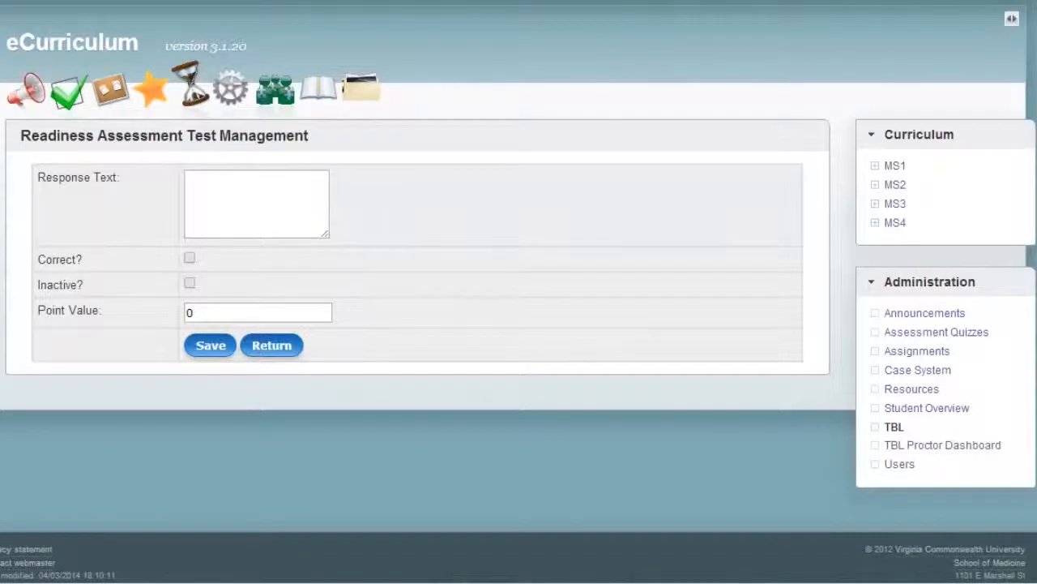
pyautogui.click(231, 208)
pyautogui.write('No')
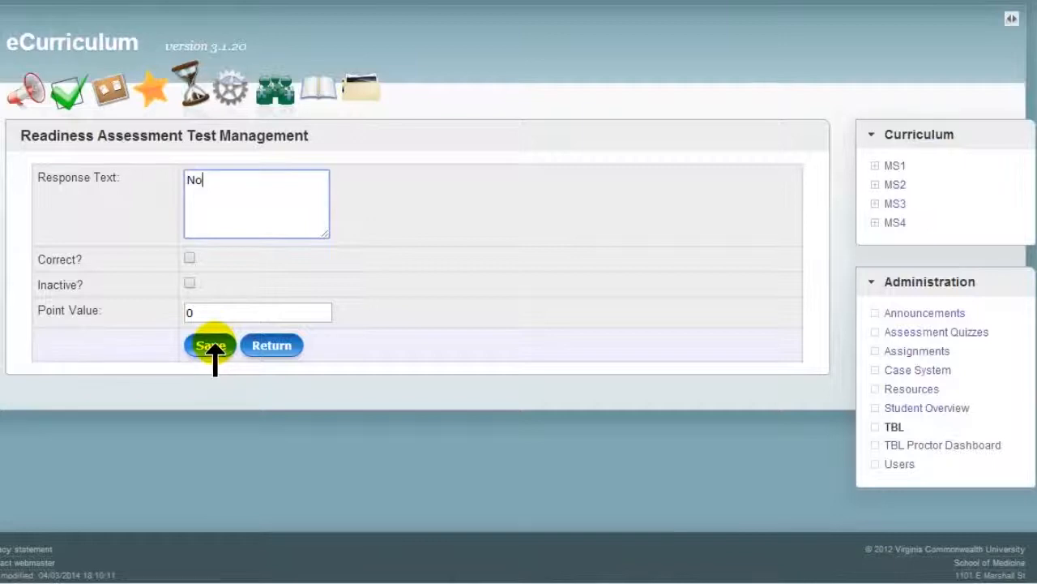
pyautogui.click(211, 346)
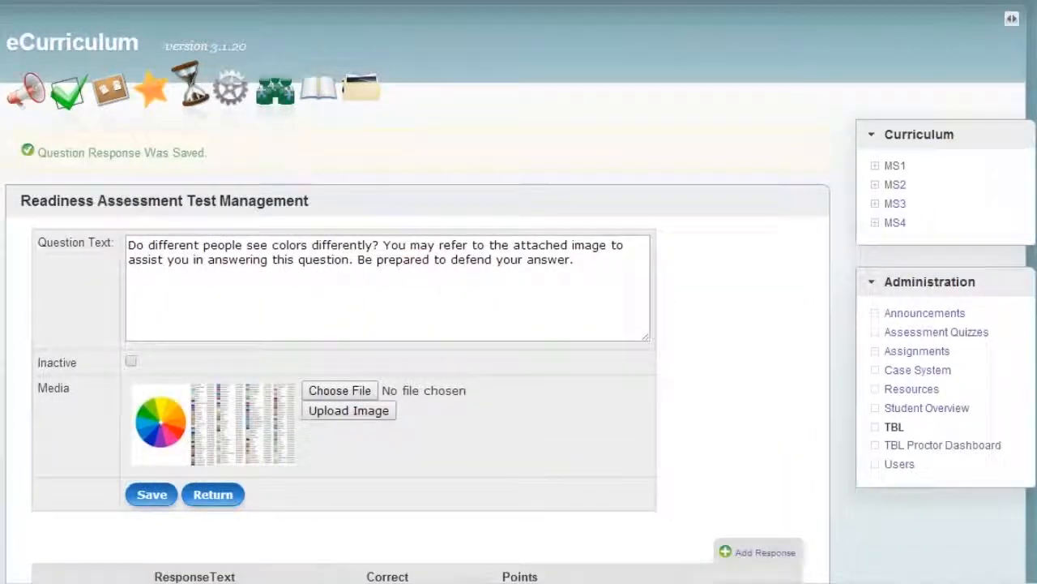
# Step: Add the response "Yes" to the color perception question with 0 points, not marked correct, and save it
pyautogui.click(758, 552)
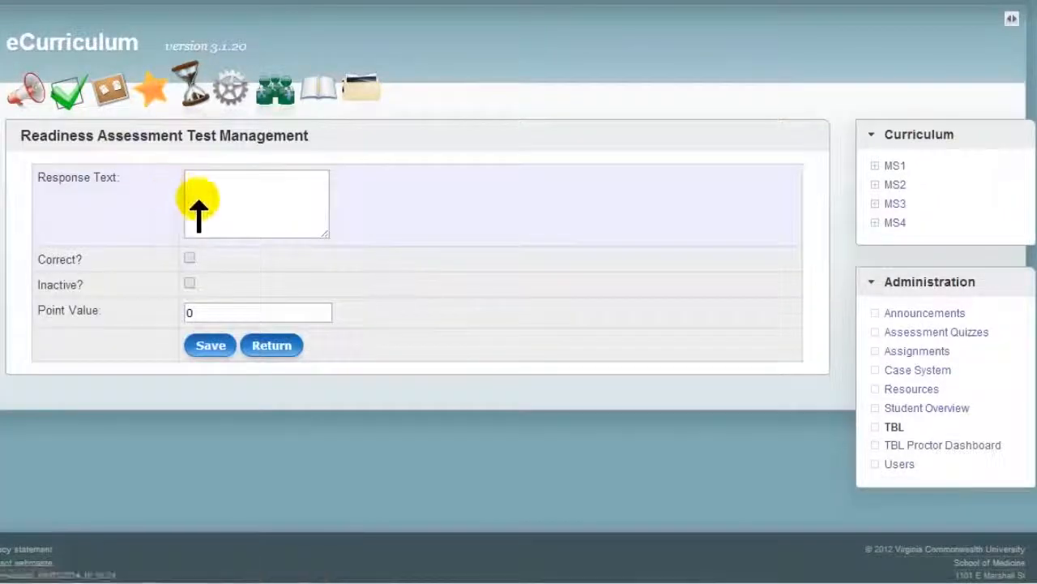
pyautogui.click(199, 213)
pyautogui.write('Yes')
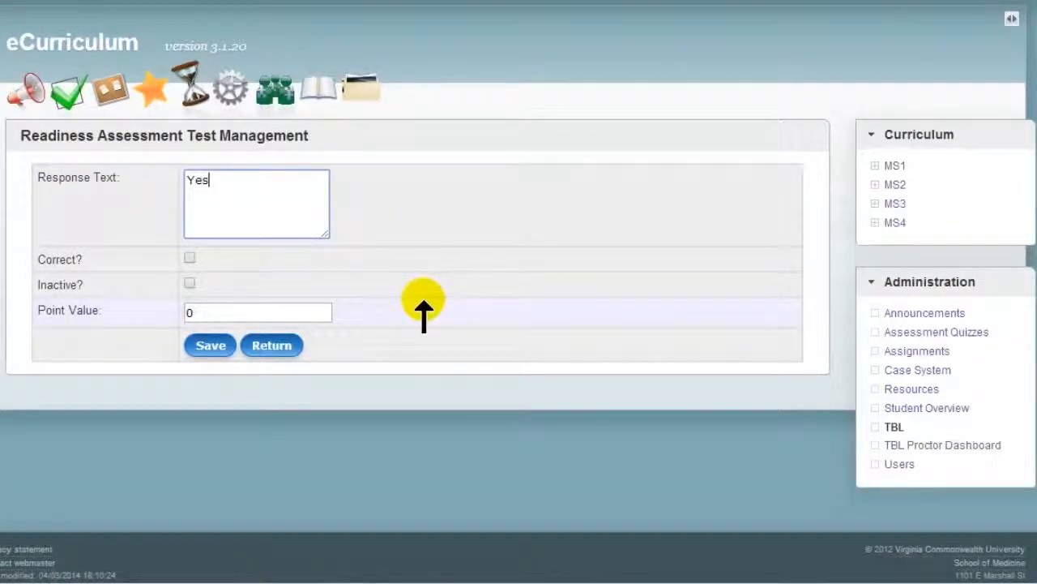
pyautogui.click(209, 342)
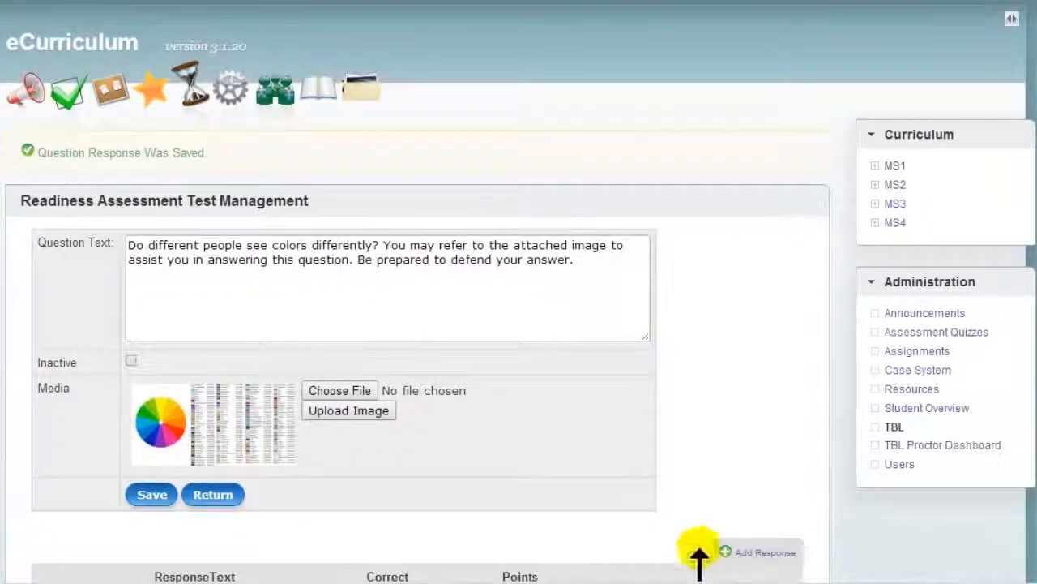
# Step: Paste further response text for the color perception question, keep 0 points and not marked correct, and save the responses
pyautogui.click(749, 552)
pyautogui.click(281, 204)
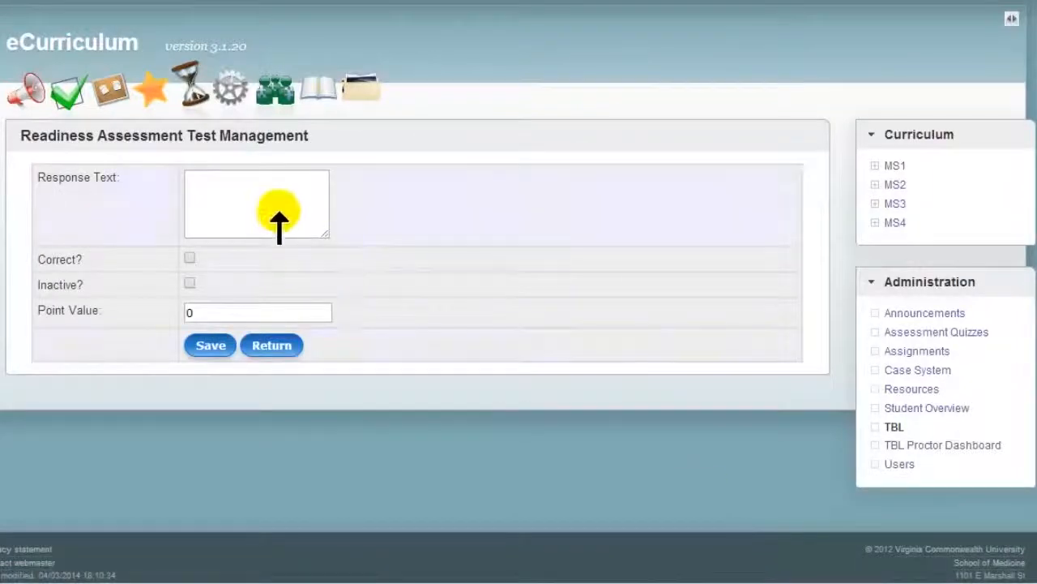
pyautogui.write('This question cannot be answered.')
pyautogui.click(211, 346)
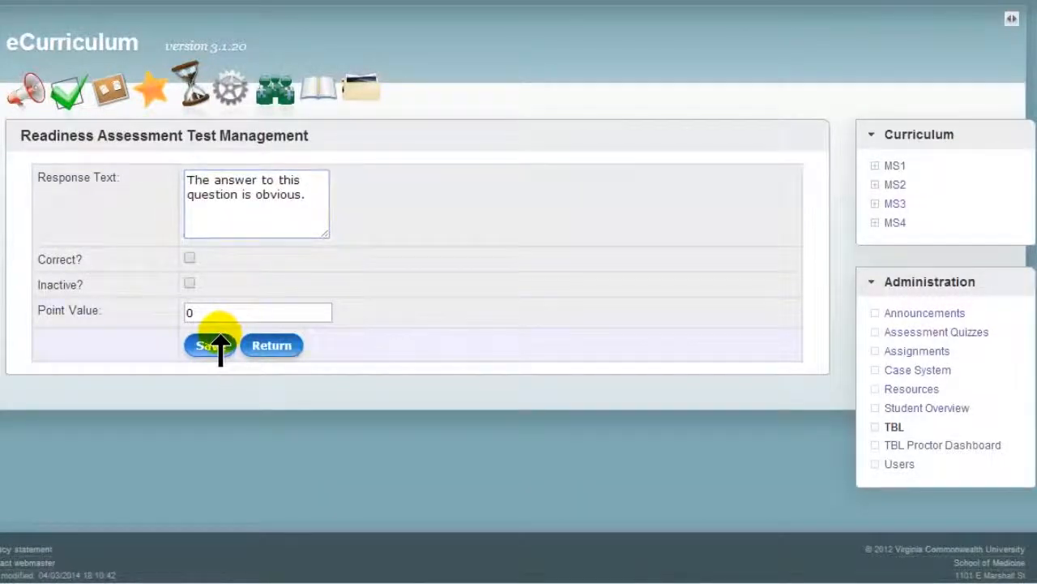
pyautogui.click(212, 345)
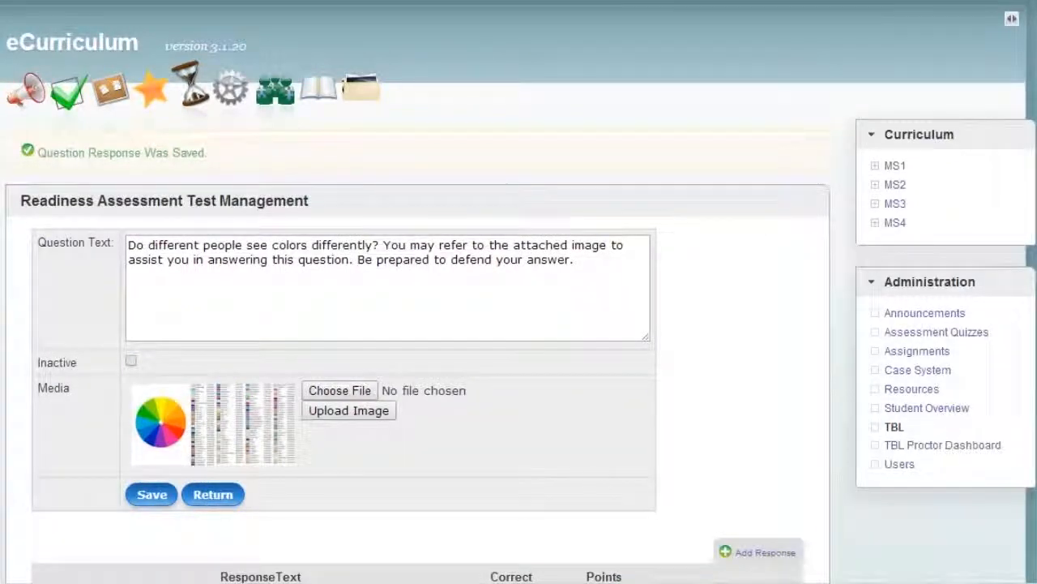
# Step: Leave the finished color perception question, return to the quiz list, and log out of the system
pyautogui.click(217, 496)
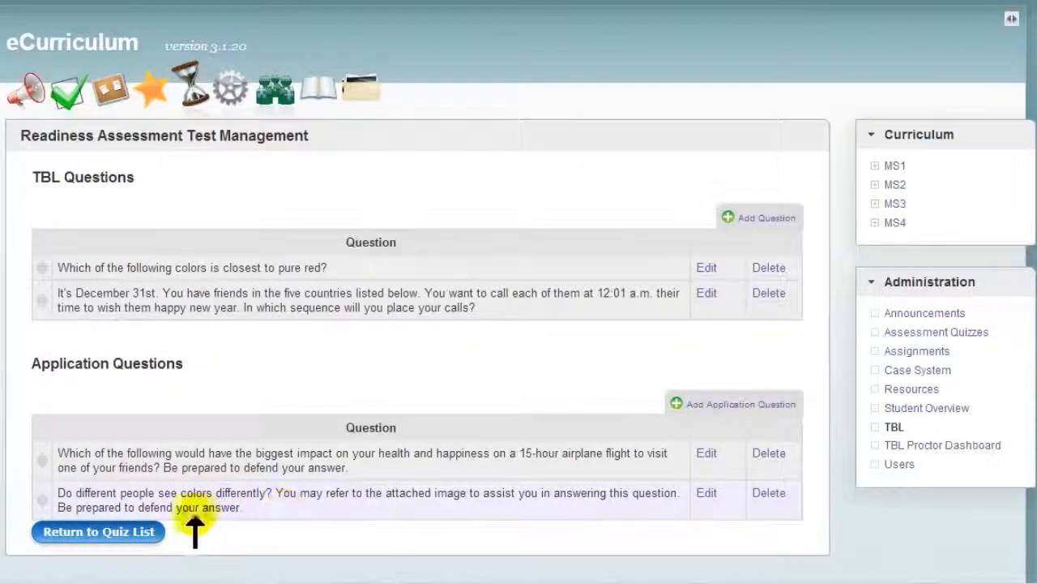
pyautogui.click(113, 531)
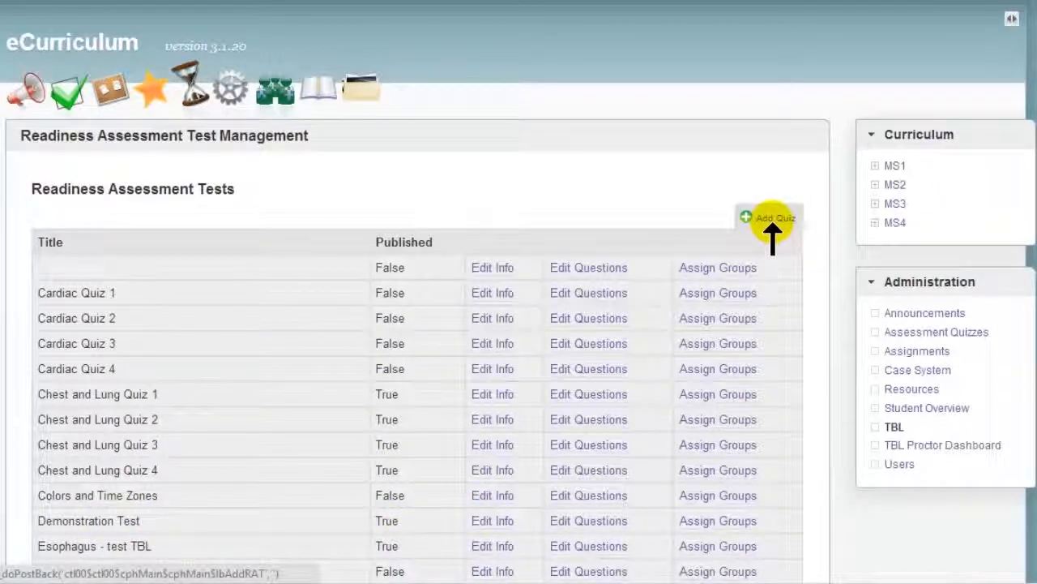
pyautogui.click(990, 7)
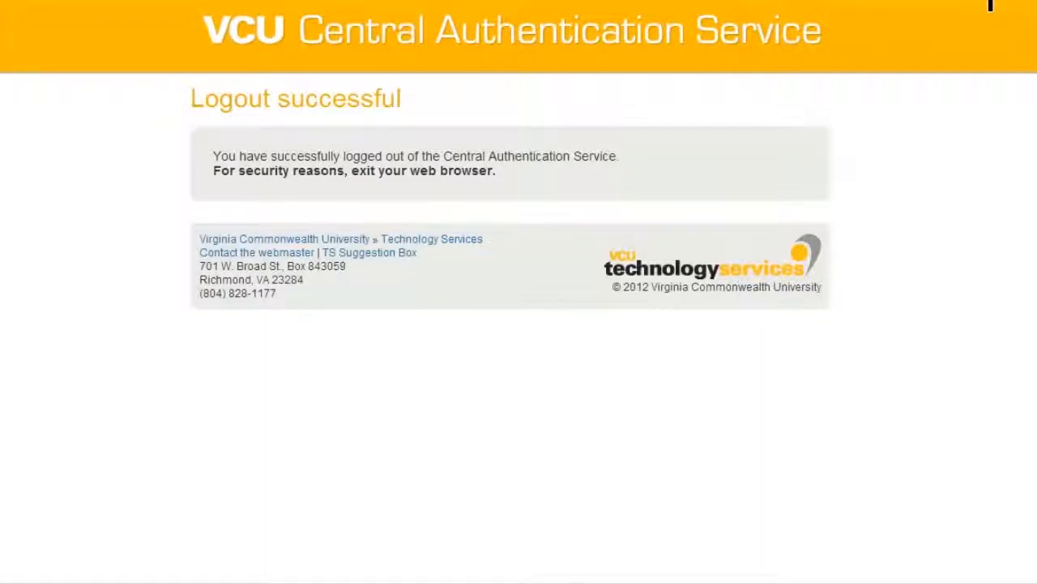